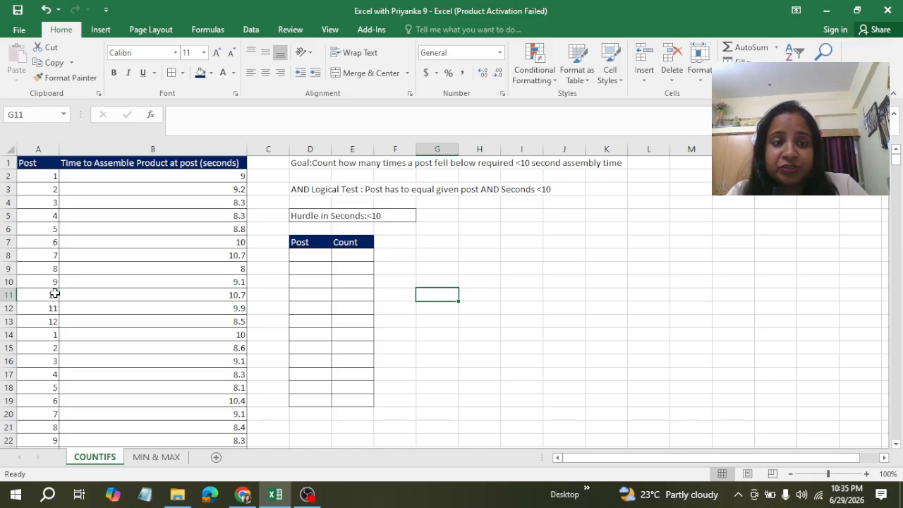
Step: Fill the hurdle cells D5:F5 with the gold theme colour
{"action": "left_click", "coordinate": [28, 177]}
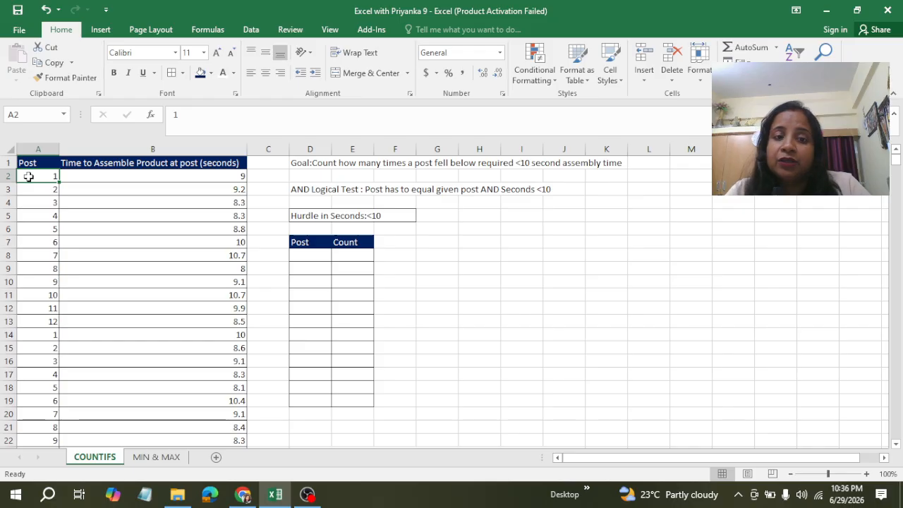
{"action": "left_click", "coordinate": [320, 217]}
{"action": "left_click_drag", "start_coordinate": [320, 216], "coordinate": [397, 215]}
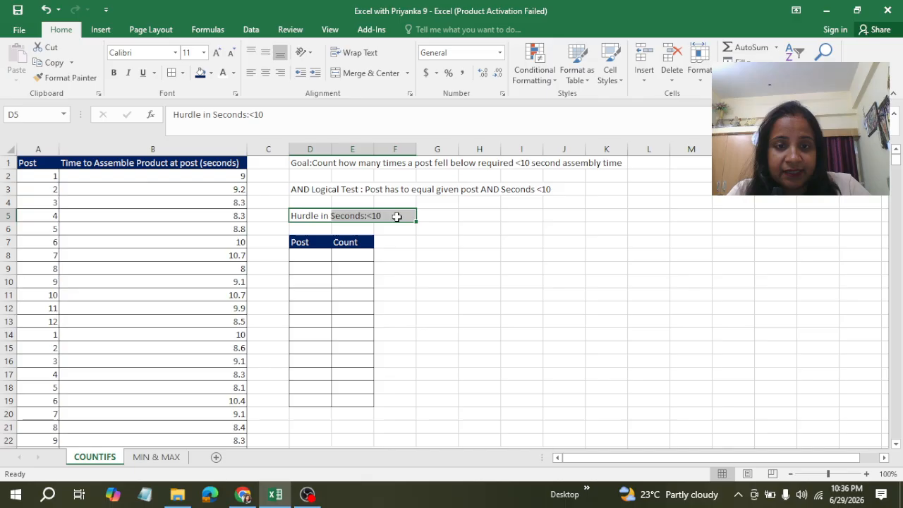
{"action": "left_click", "coordinate": [211, 72]}
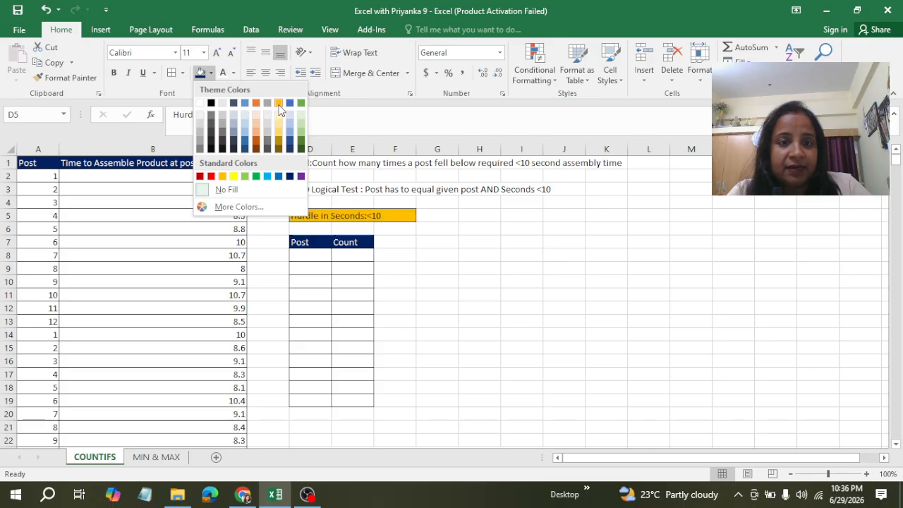
{"action": "left_click", "coordinate": [279, 139]}
{"action": "left_click", "coordinate": [496, 251]}
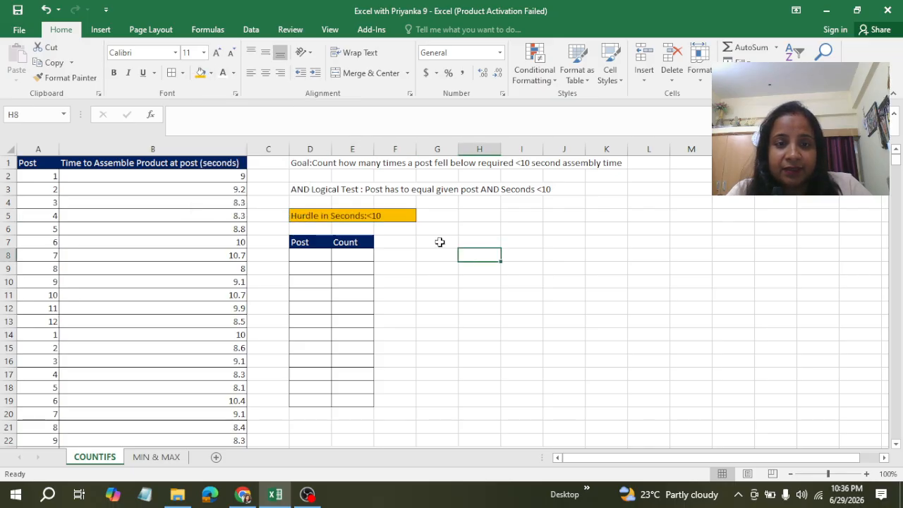
Step: Shorten the label in D5 to "Hurdle in Seconds:" and enter the criterion <10 in F5
{"action": "left_click", "coordinate": [355, 216]}
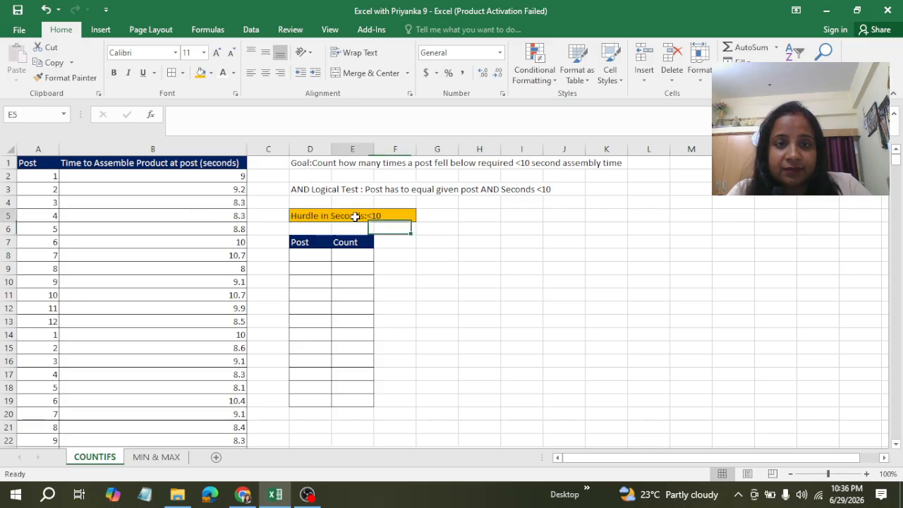
{"action": "left_click", "coordinate": [301, 218]}
{"action": "left_click", "coordinate": [275, 115]}
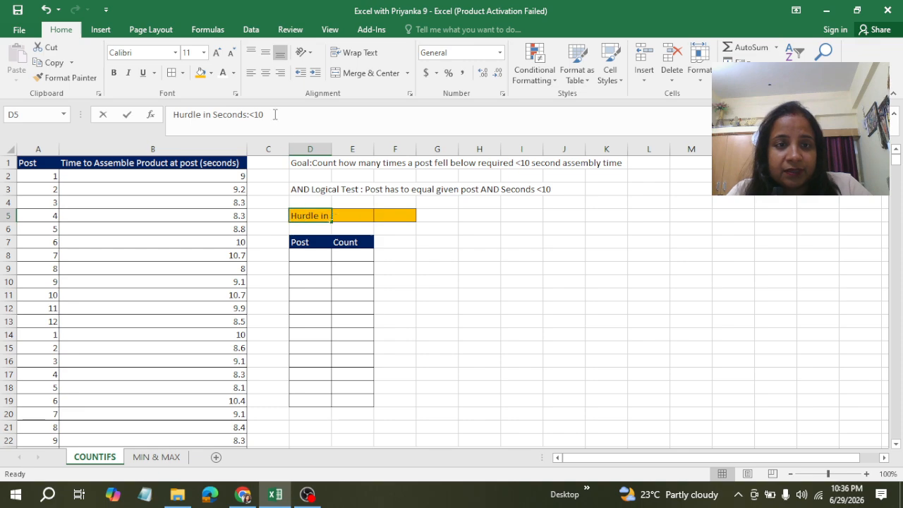
{"action": "key", "text": "BackSpace"}
{"action": "key", "text": "BackSpace"}
{"action": "key", "text": "BackSpace"}
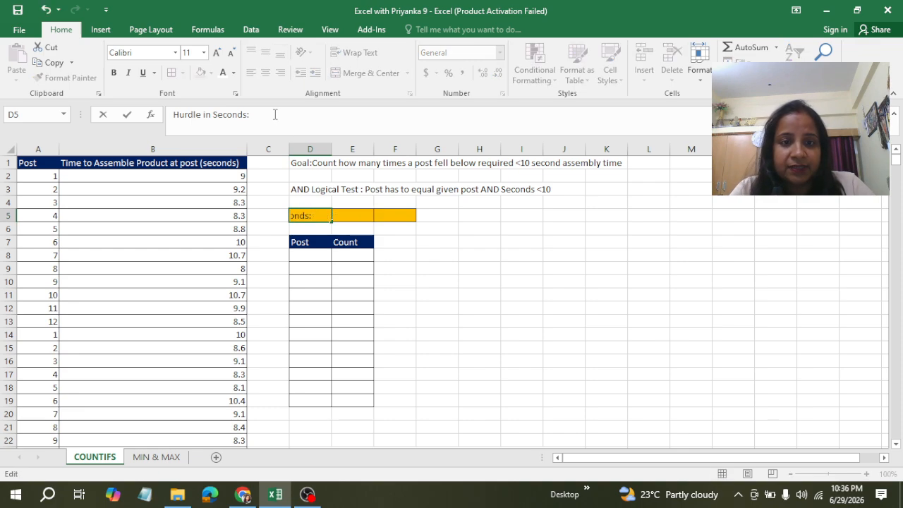
{"action": "left_click", "coordinate": [396, 220]}
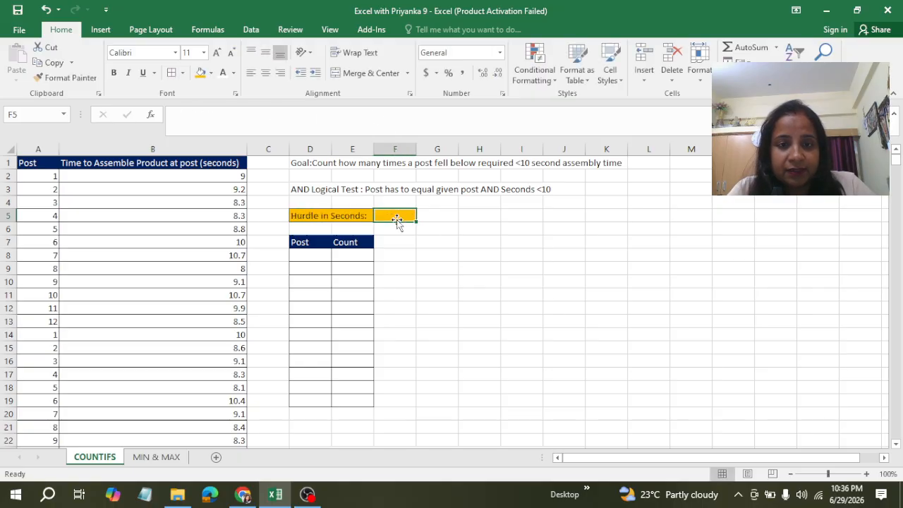
{"action": "type", "text": "<10"}
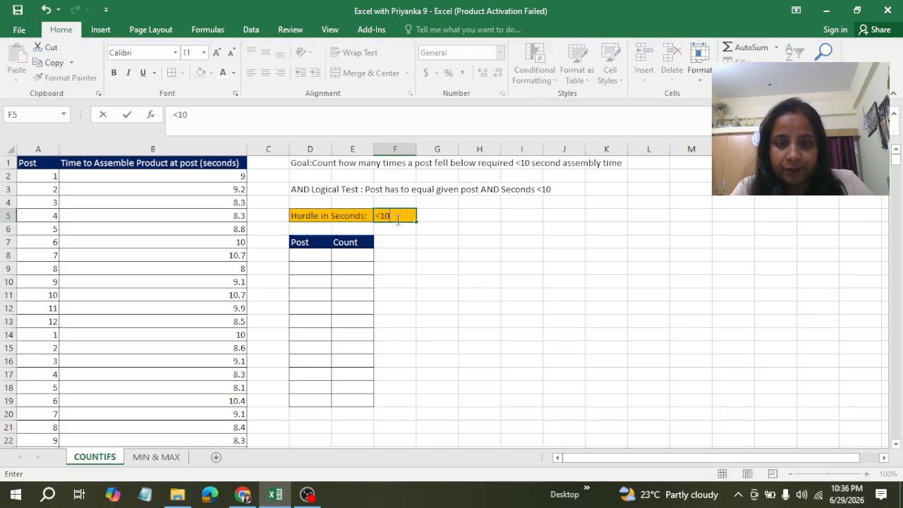
{"action": "left_click", "coordinate": [389, 254]}
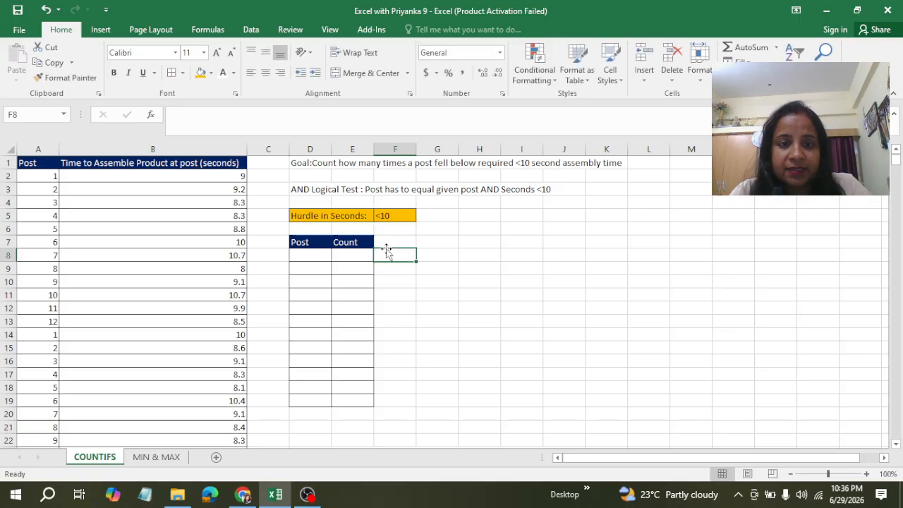
Step: Set the empty Post and Count cells D8:E19 to no fill
{"action": "left_click_drag", "start_coordinate": [308, 255], "coordinate": [359, 401]}
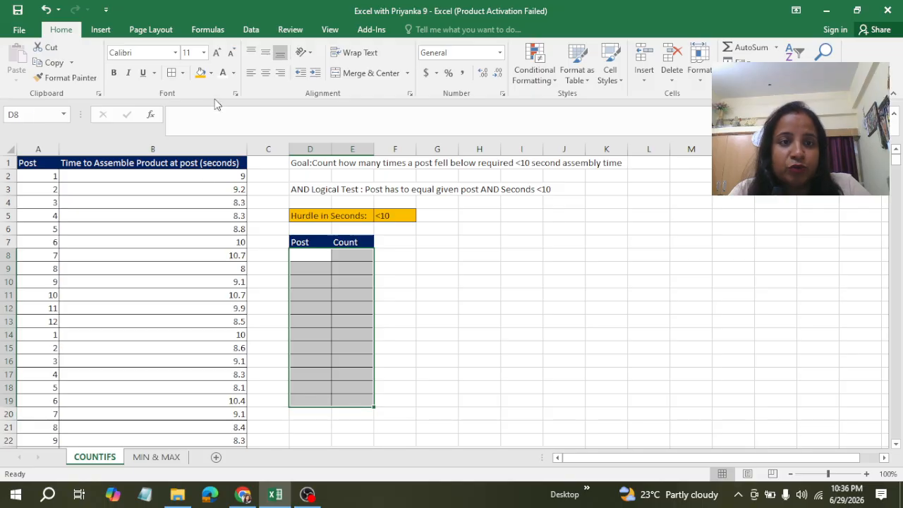
{"action": "left_click", "coordinate": [211, 73]}
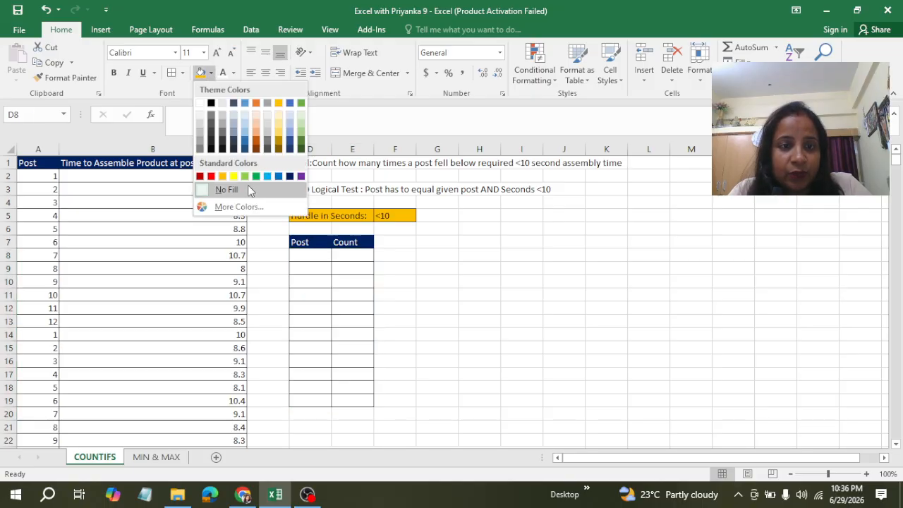
{"action": "left_click", "coordinate": [205, 191]}
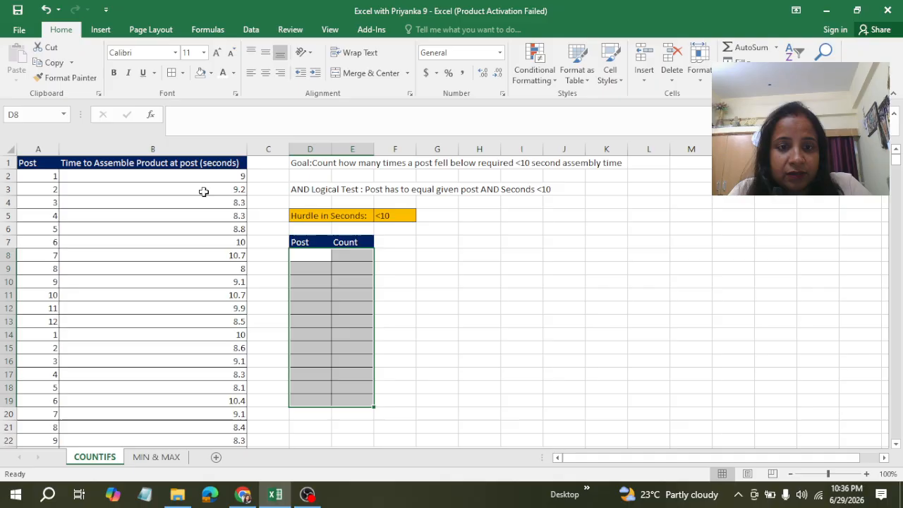
{"action": "left_click", "coordinate": [597, 331]}
Step: Fill the Post and Count cells D8:E19 with the standard light green colour
{"action": "left_click_drag", "start_coordinate": [306, 254], "coordinate": [352, 399]}
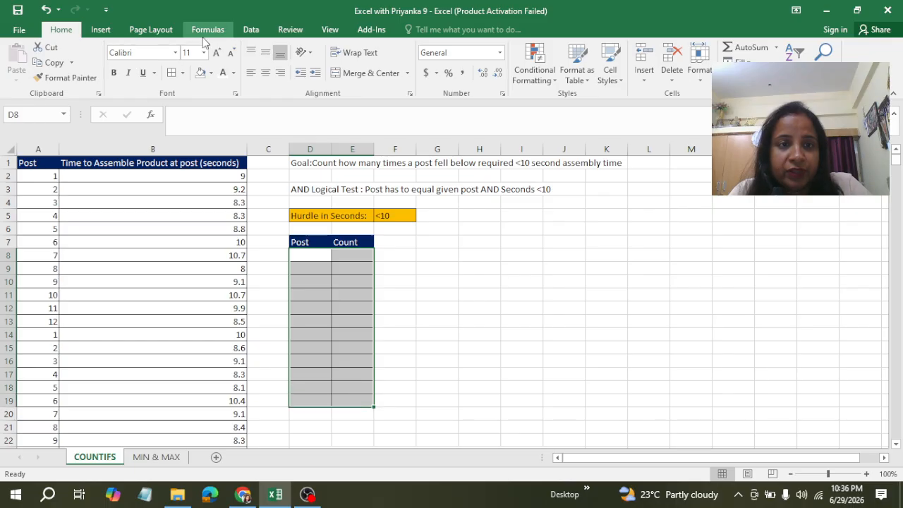
{"action": "left_click", "coordinate": [210, 72]}
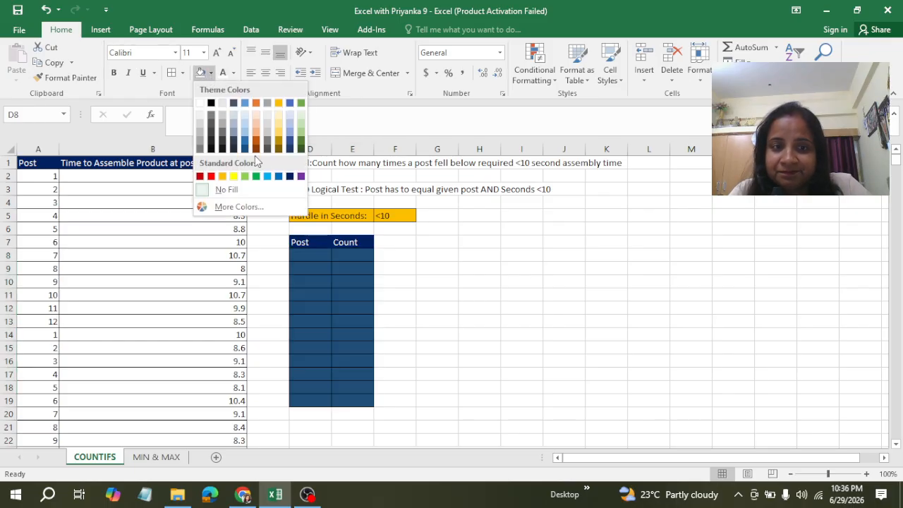
{"action": "left_click", "coordinate": [244, 176]}
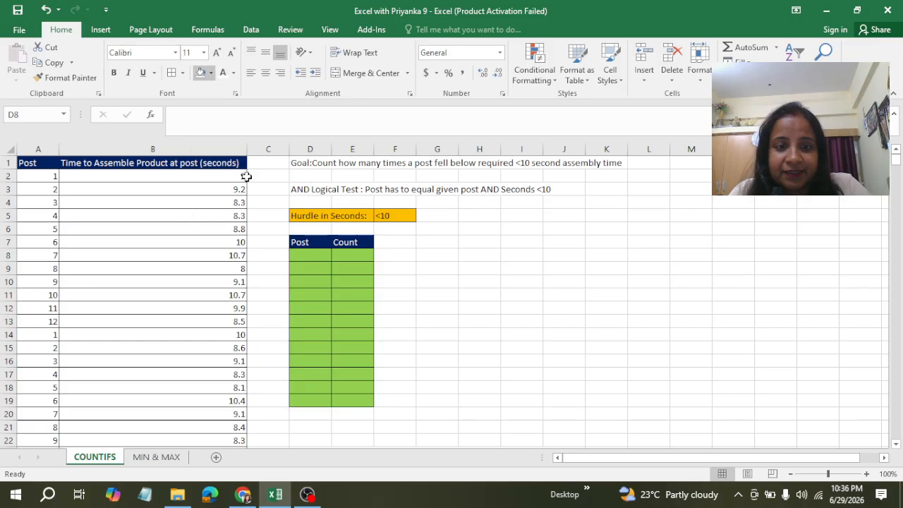
{"action": "left_click", "coordinate": [423, 280]}
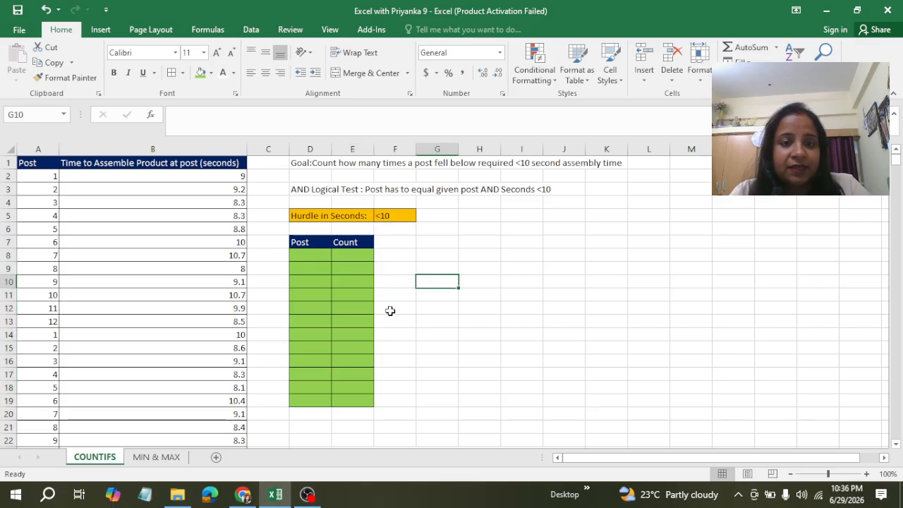
Step: Examine how far the Post data extends from A2 down to its last row
{"action": "left_click", "coordinate": [35, 181]}
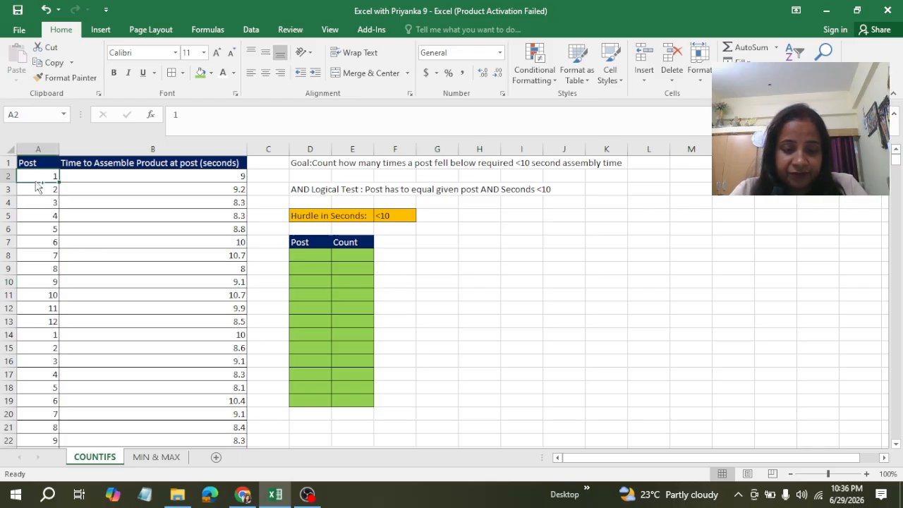
{"action": "key", "text": "ctrl+shift+Down"}
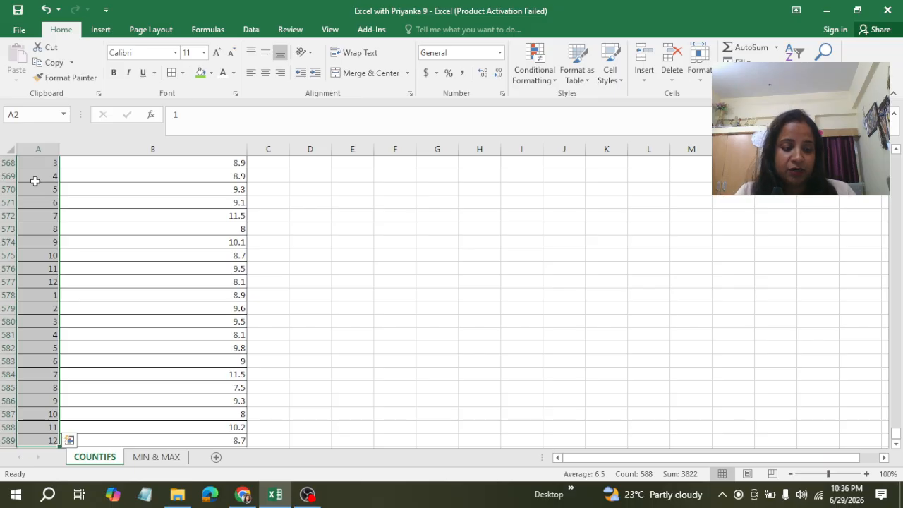
{"action": "key", "text": "ctrl+BackSpace"}
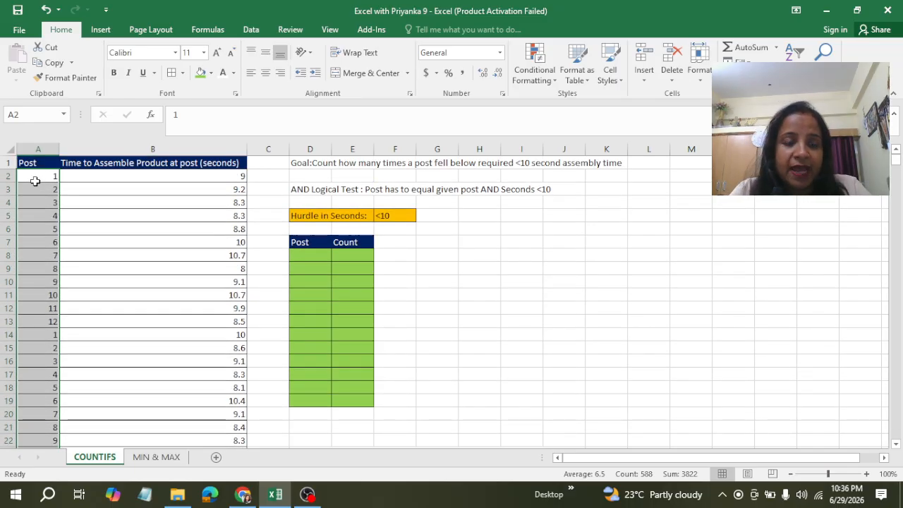
{"action": "left_click", "coordinate": [34, 181]}
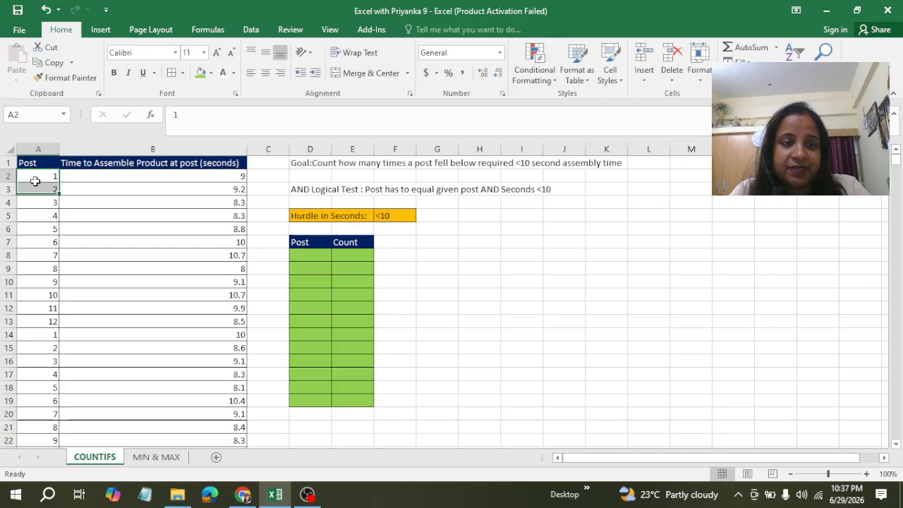
{"action": "left_click", "coordinate": [478, 273]}
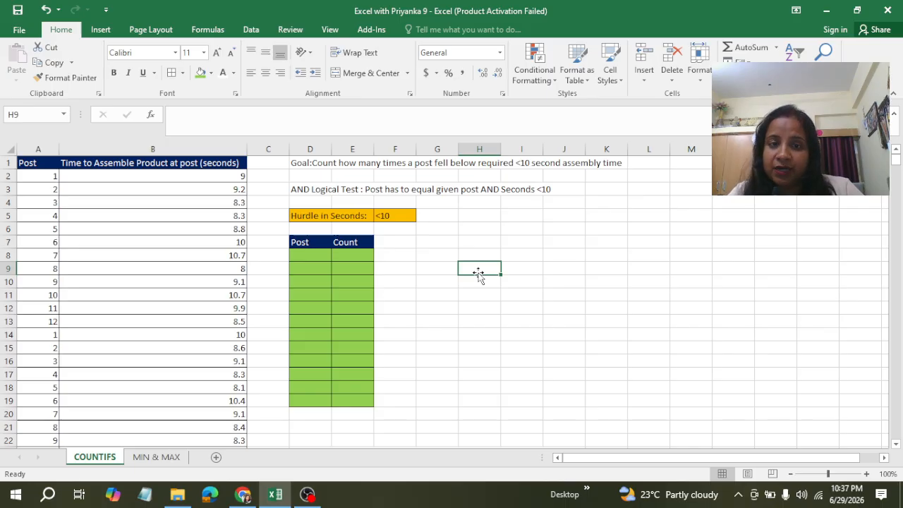
Step: Enter 1 and 2 in D8 and D9 and extend the series down to 12 in D19
{"action": "left_click", "coordinate": [303, 259]}
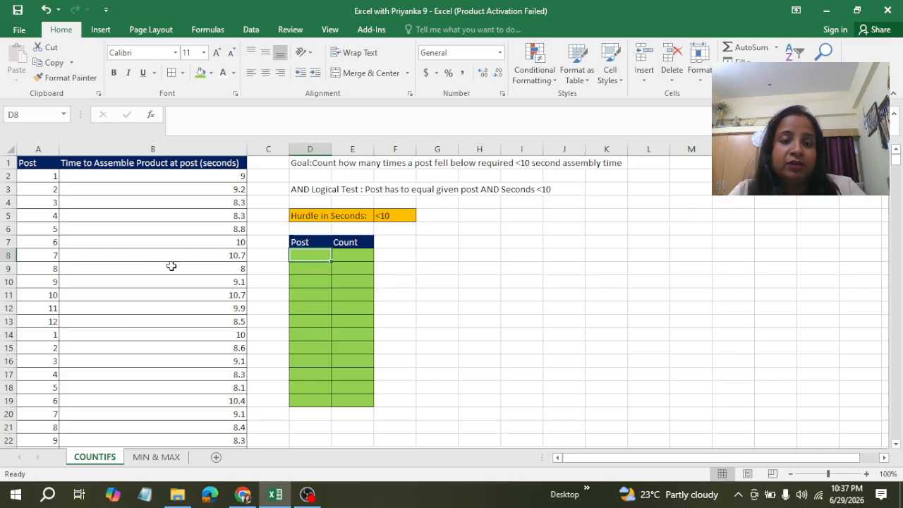
{"action": "type", "text": "1"}
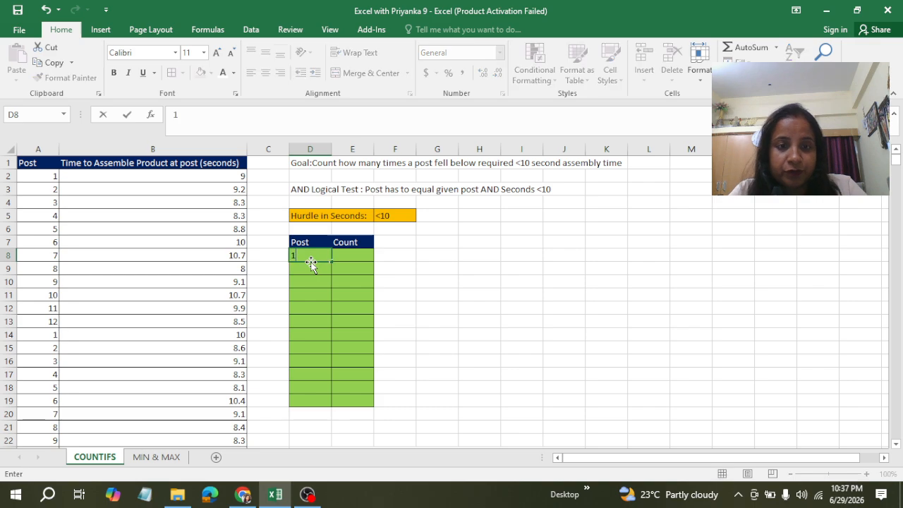
{"action": "key", "text": "Return"}
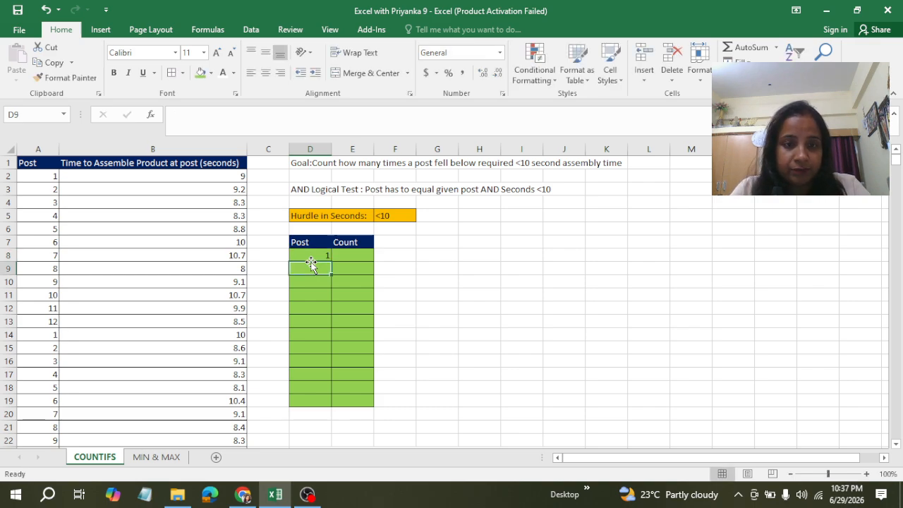
{"action": "type", "text": "2"}
{"action": "left_click", "coordinate": [314, 291]}
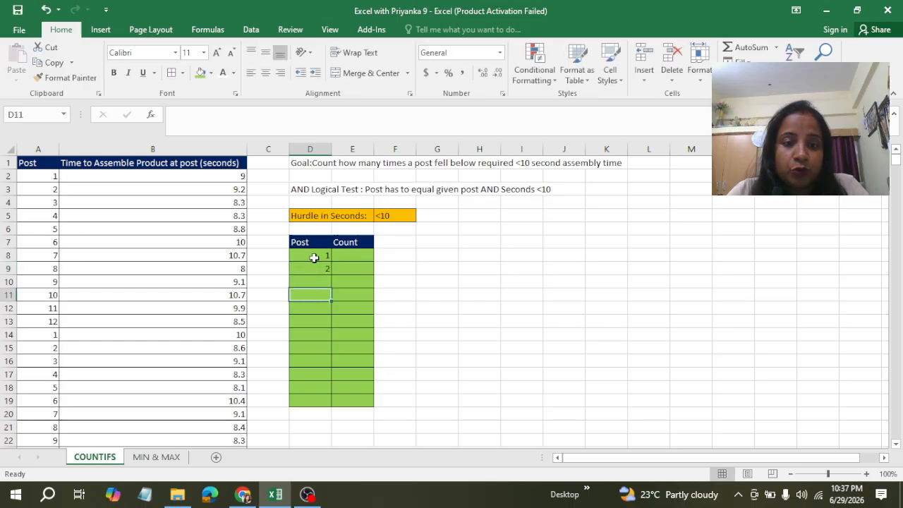
{"action": "left_click_drag", "start_coordinate": [314, 258], "coordinate": [313, 269]}
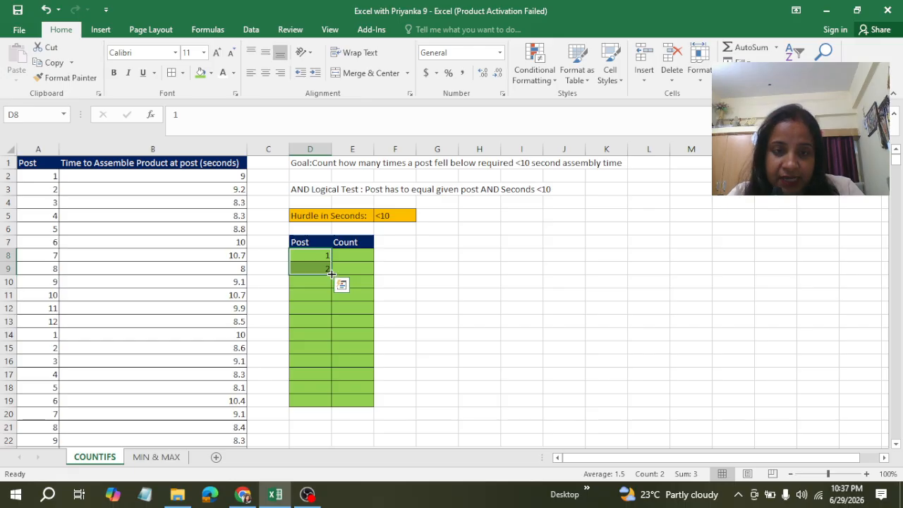
{"action": "left_click_drag", "start_coordinate": [332, 274], "coordinate": [321, 411]}
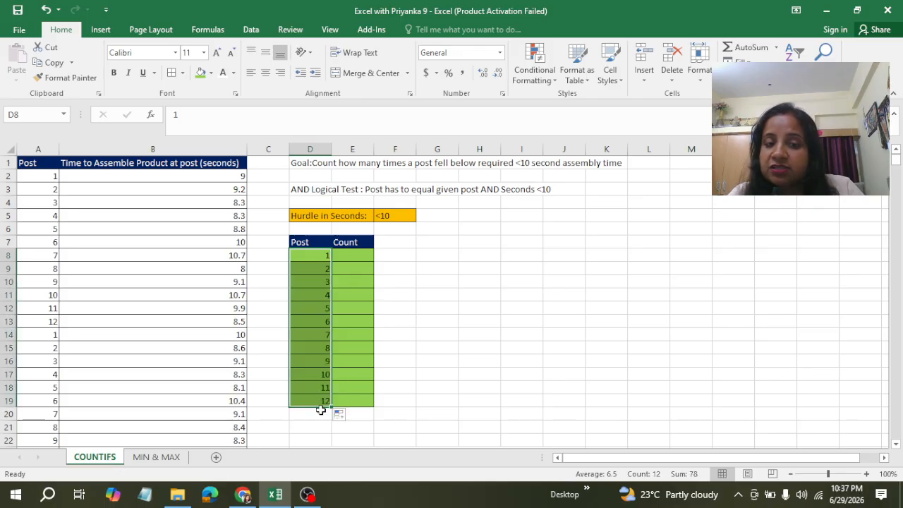
Step: Start a COUNTIFS formula in E8, the Count cell for post 1
{"action": "left_click", "coordinate": [347, 259]}
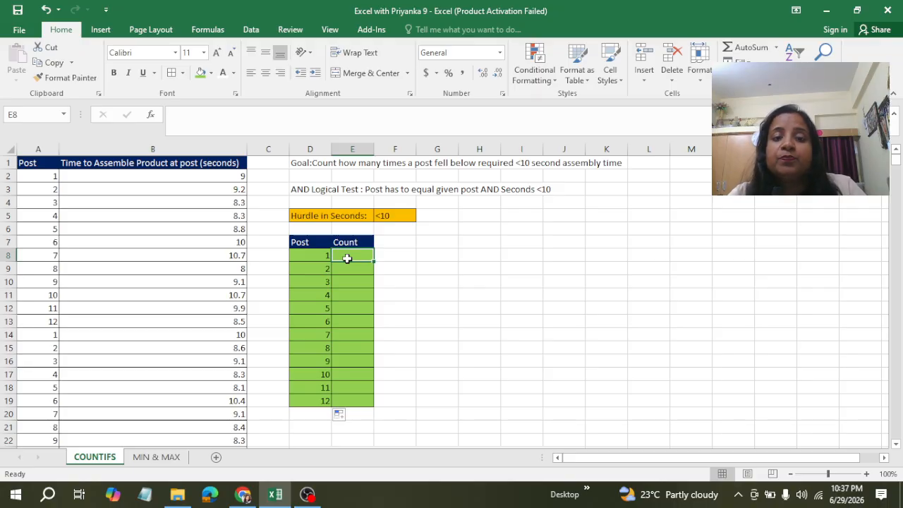
{"action": "type", "text": "="}
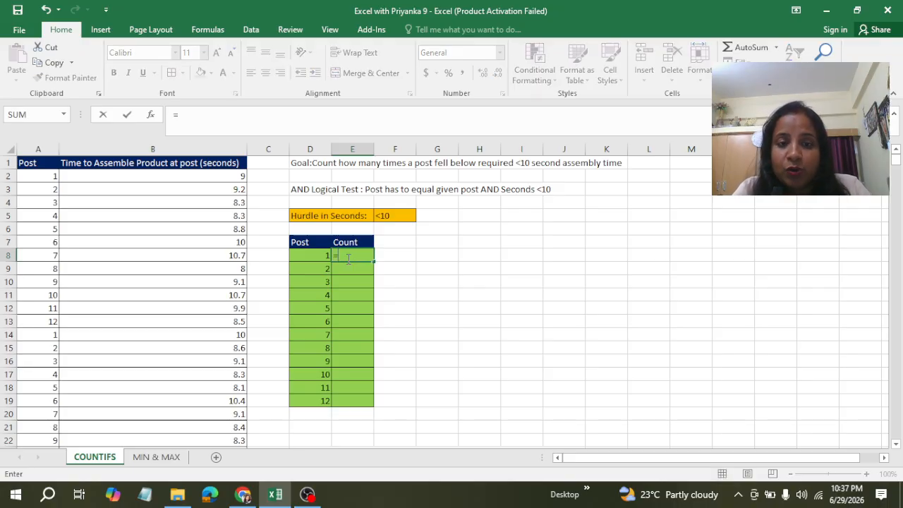
{"action": "type", "text": "count"}
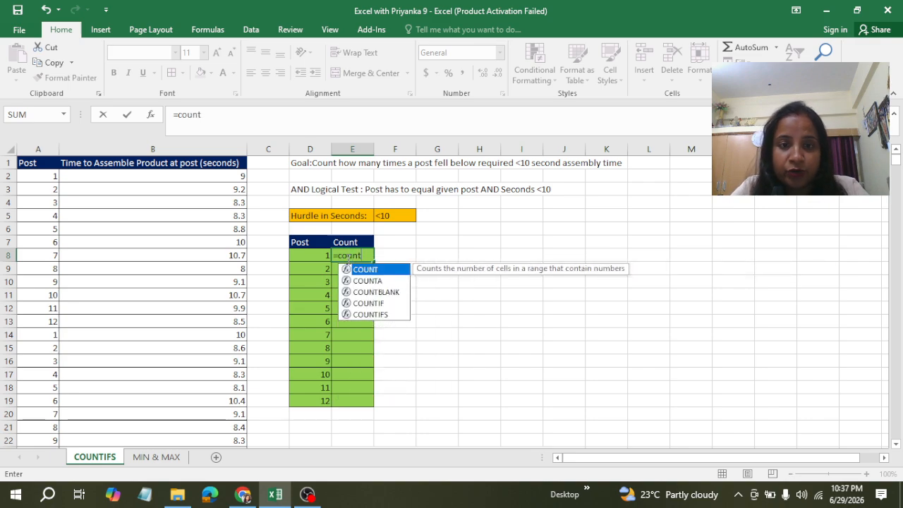
{"action": "double_click", "coordinate": [372, 315]}
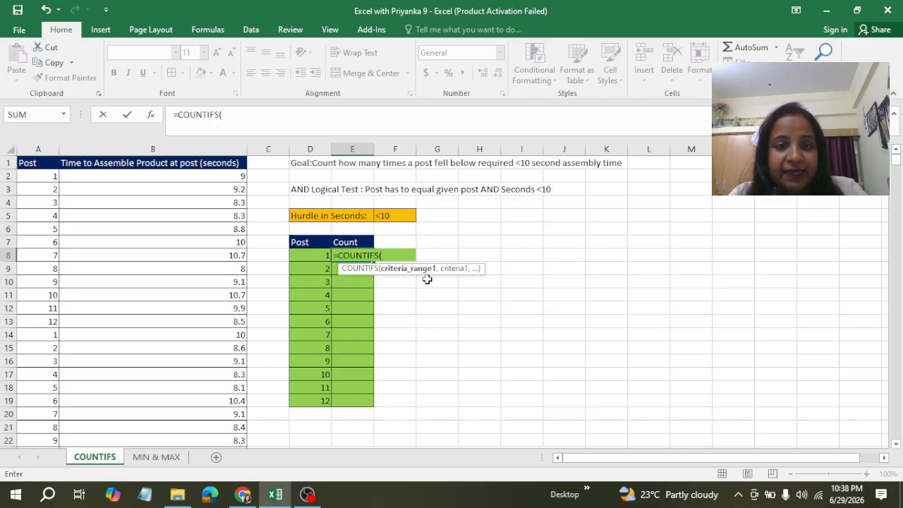
Step: Supply A2:A589 as the first criteria range and D8 as its criterion in the E8 formula
{"action": "left_click", "coordinate": [44, 177]}
{"action": "key", "text": "ctrl+shift+Down"}
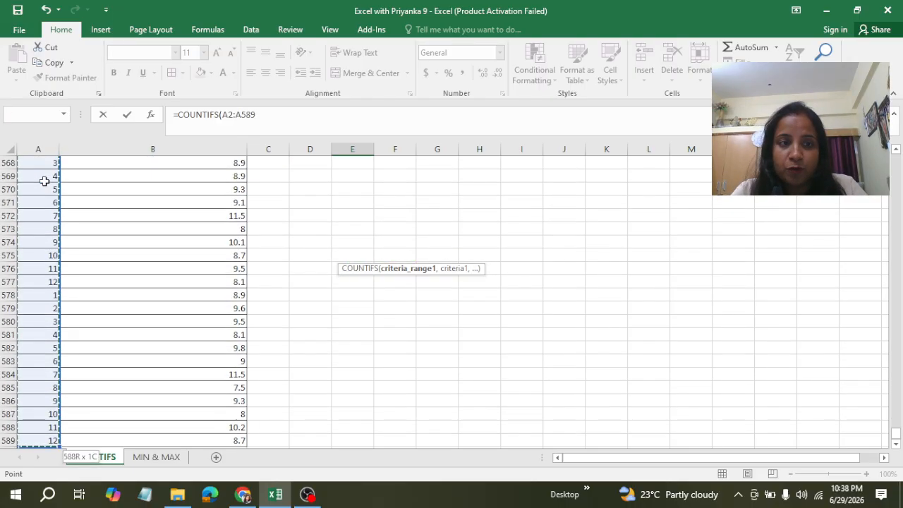
{"action": "key", "text": "ctrl+BackSpace"}
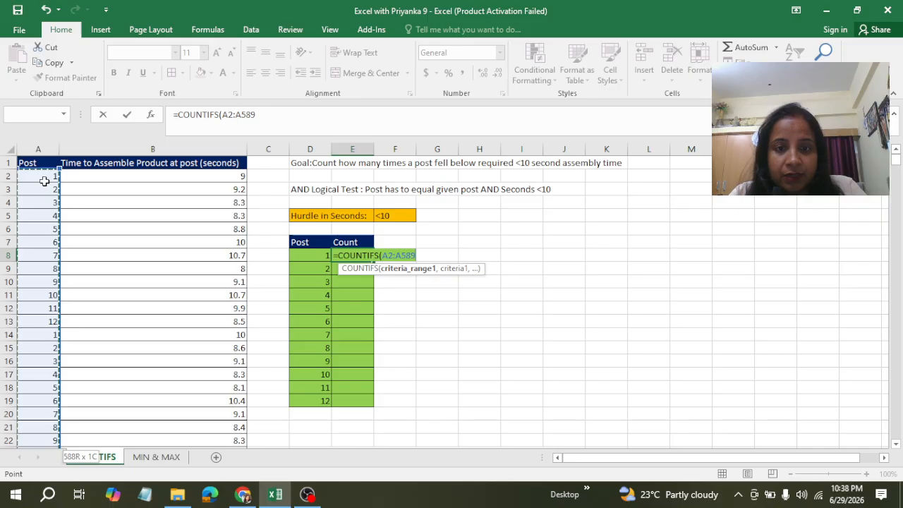
{"action": "type", "text": ","}
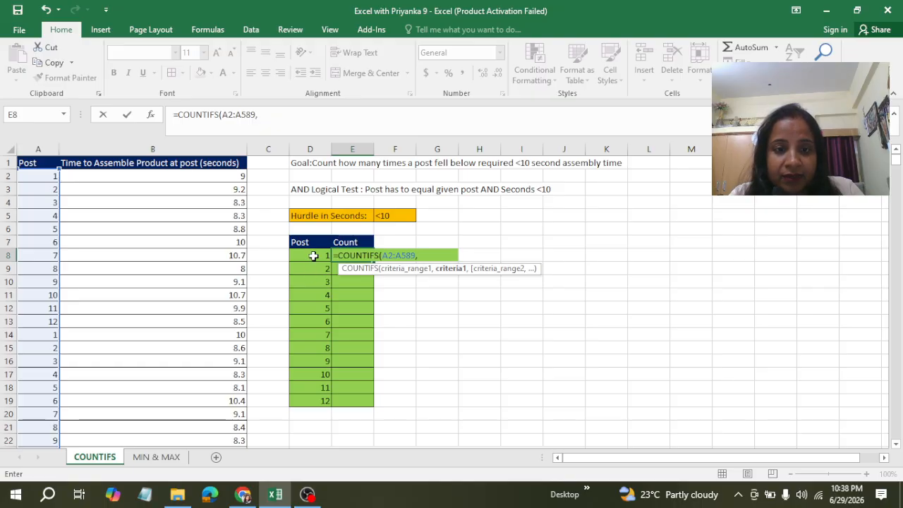
{"action": "left_click", "coordinate": [313, 255]}
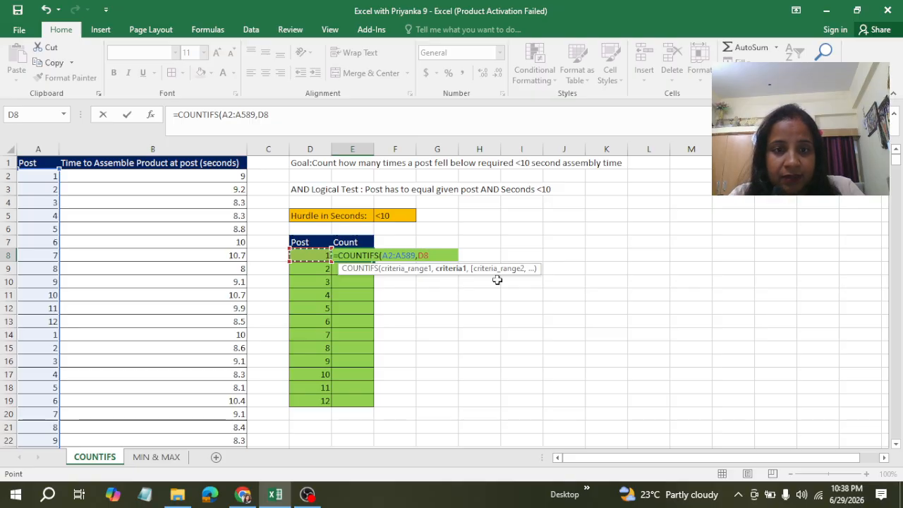
Step: Remove the range and criterion from the E8 formula, back to the opening parenthesis of COUNTIFS
{"action": "key", "text": "BackSpace"}
{"action": "key", "text": "BackSpace"}
{"action": "key", "text": "BackSpace"}
{"action": "key", "text": "BackSpace"}
{"action": "key", "text": "BackSpace"}
{"action": "key", "text": "BackSpace"}
{"action": "key", "text": "BackSpace"}
{"action": "key", "text": "BackSpace"}
{"action": "key", "text": "BackSpace"}
{"action": "key", "text": "BackSpace"}
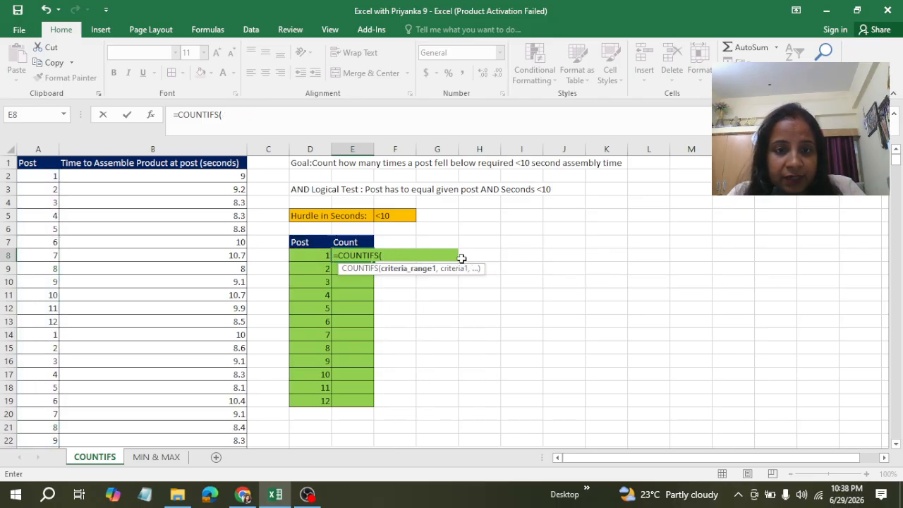
Step: Set the Post data as the first COUNTIFS criteria range with the absolute reference $A$2:$A$589
{"action": "left_click", "coordinate": [38, 177]}
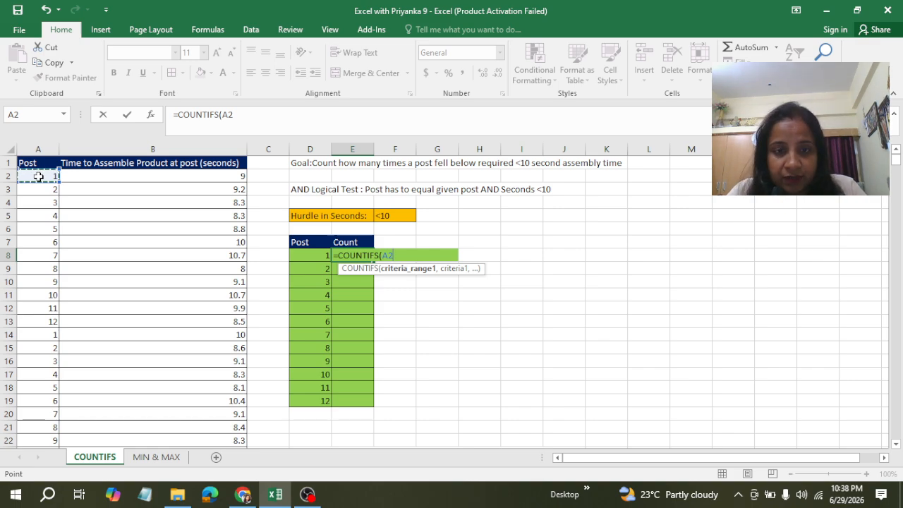
{"action": "key", "text": "ctrl+shift+Down"}
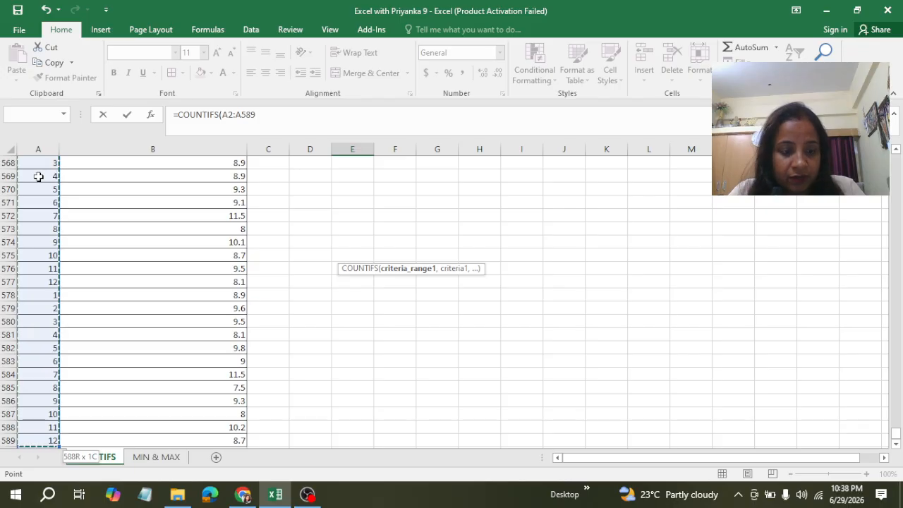
{"action": "key", "text": "ctrl+BackSpace"}
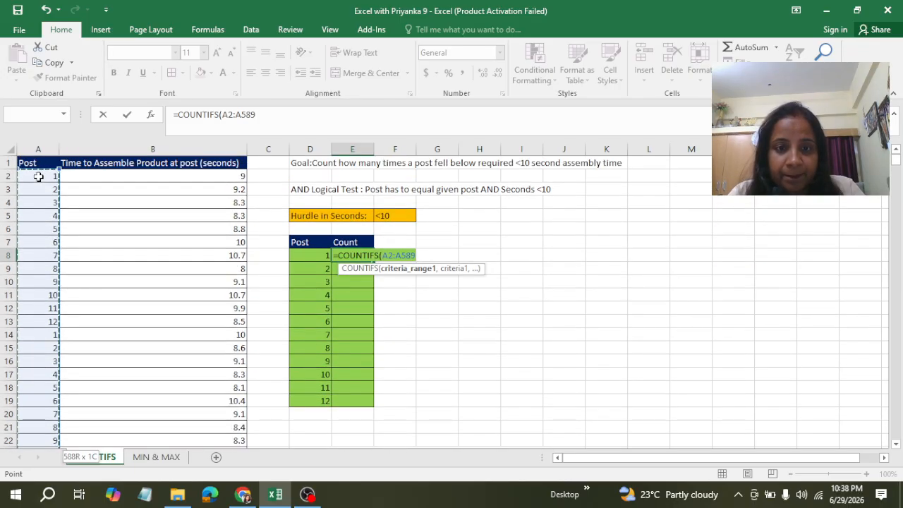
{"action": "key", "text": "F4"}
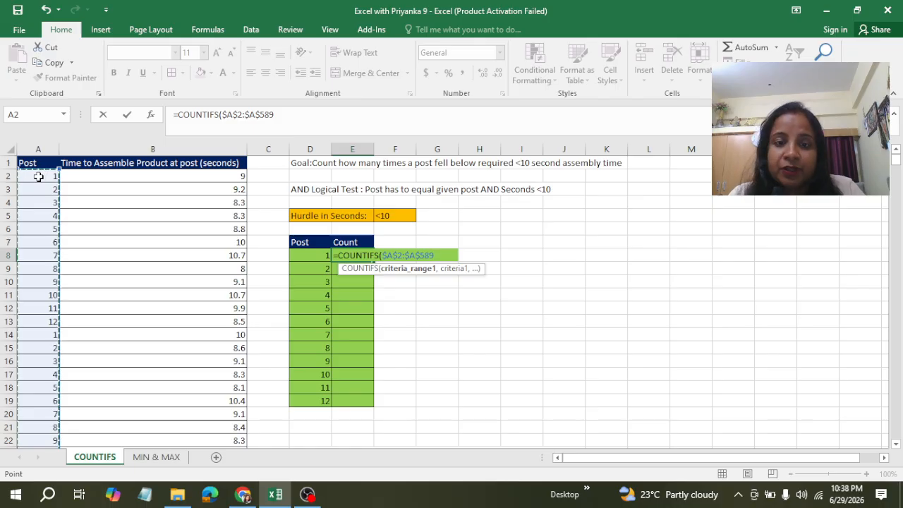
{"action": "type", "text": ","}
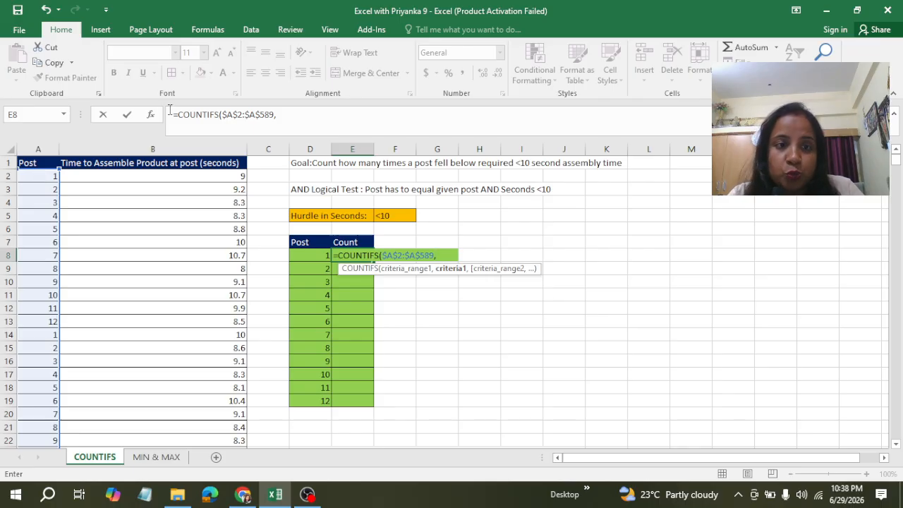
Step: Add the assembly times as the second COUNTIFS argument with the absolute reference $B$2:$B$589
{"action": "left_click", "coordinate": [184, 175]}
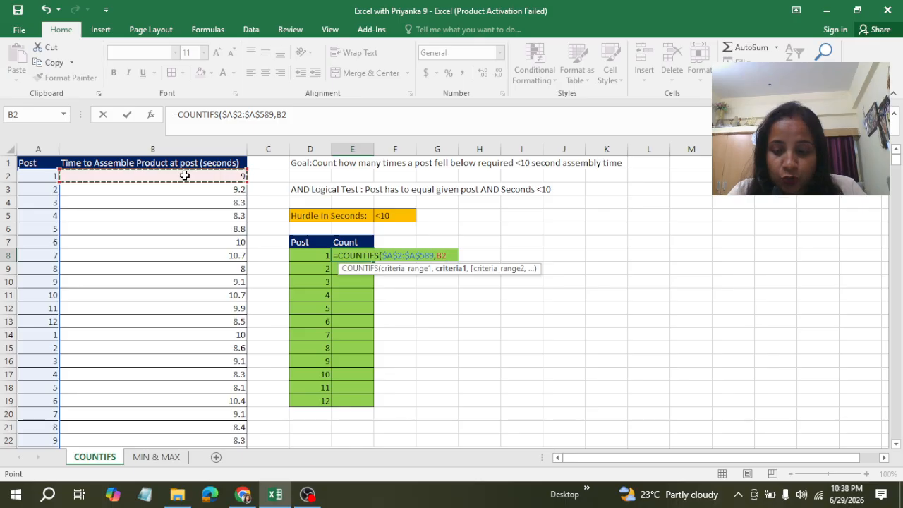
{"action": "key", "text": "ctrl+shift+Down"}
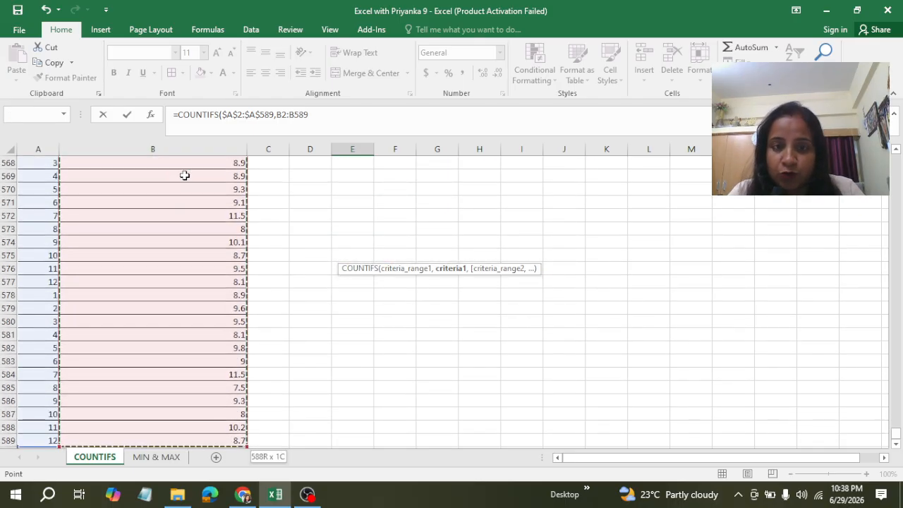
{"action": "key", "text": "ctrl+BackSpace"}
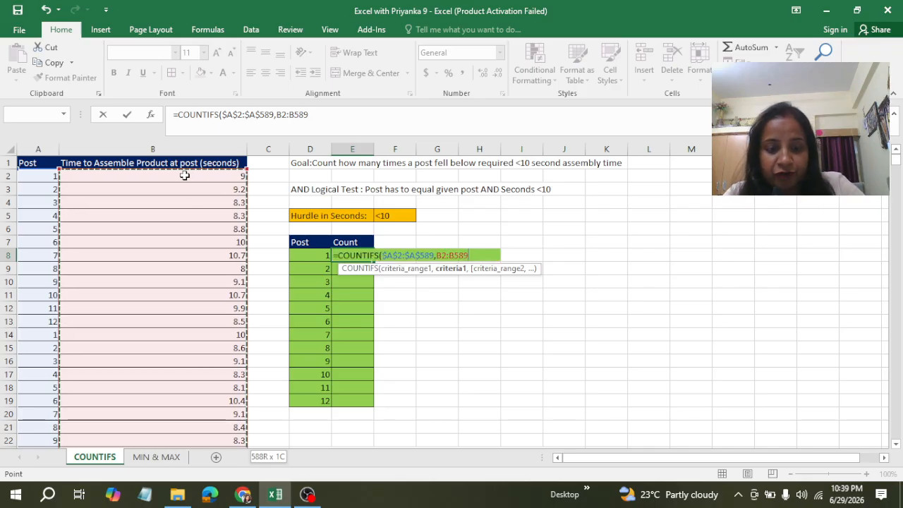
{"action": "key", "text": "F4"}
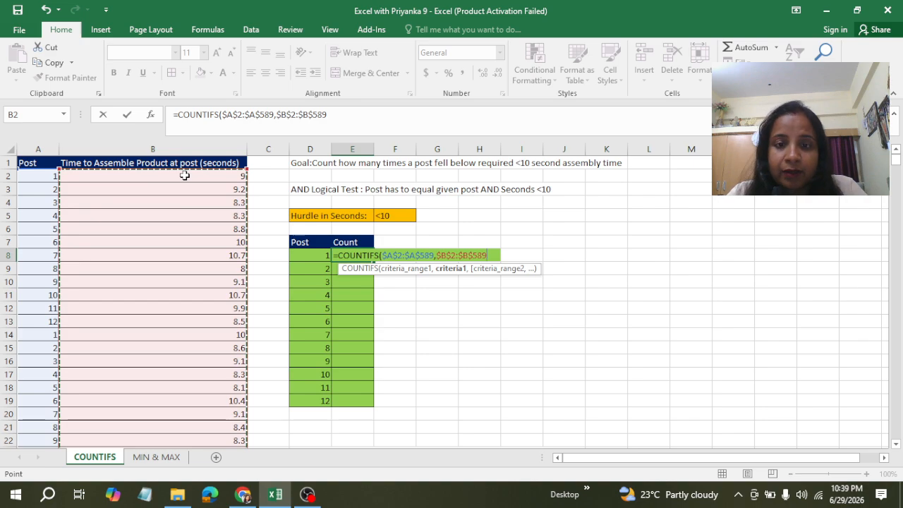
{"action": "type", "text": ","}
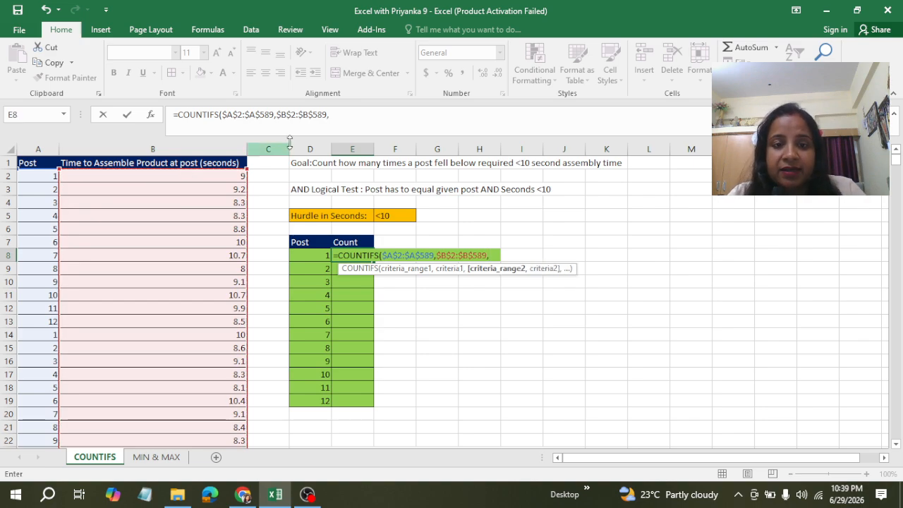
Step: Try to complete the E8 formula with the absolute hurdle reference $F$5 as its third argument
{"action": "left_click", "coordinate": [400, 214]}
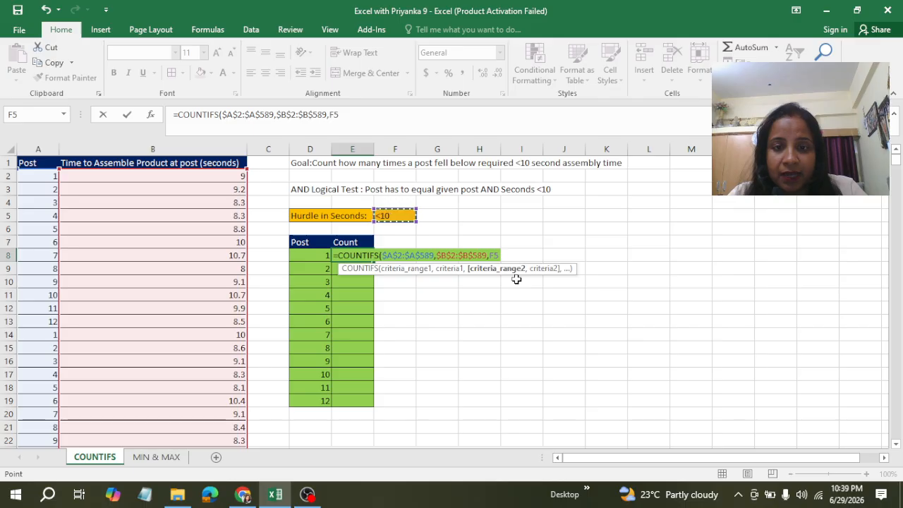
{"action": "key", "text": "F4"}
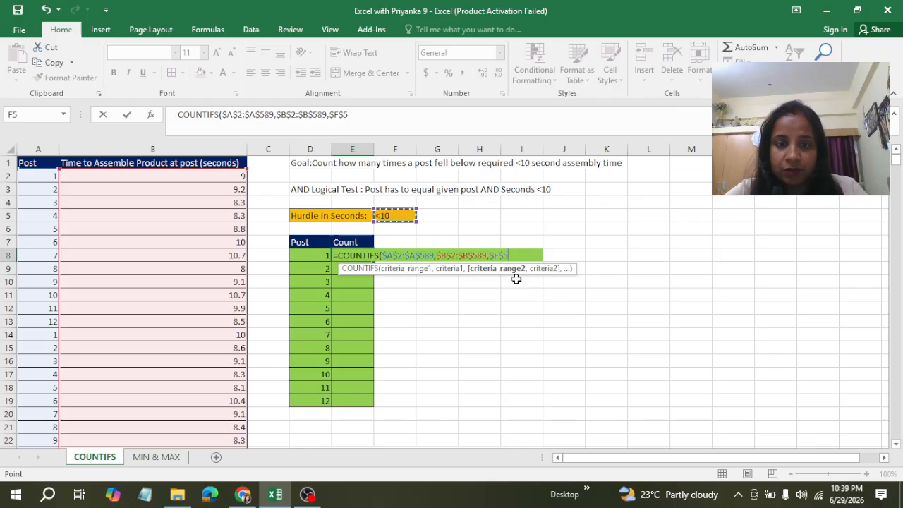
{"action": "type", "text": ")"}
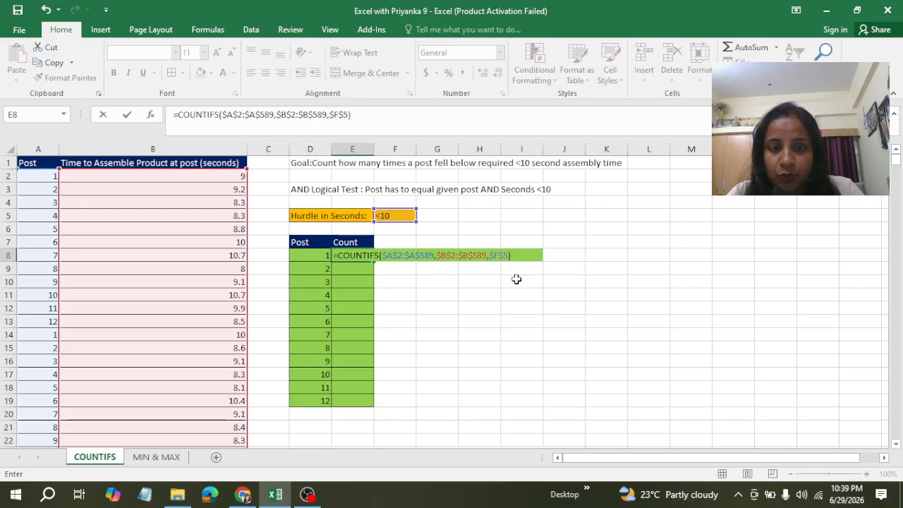
{"action": "key", "text": "Return"}
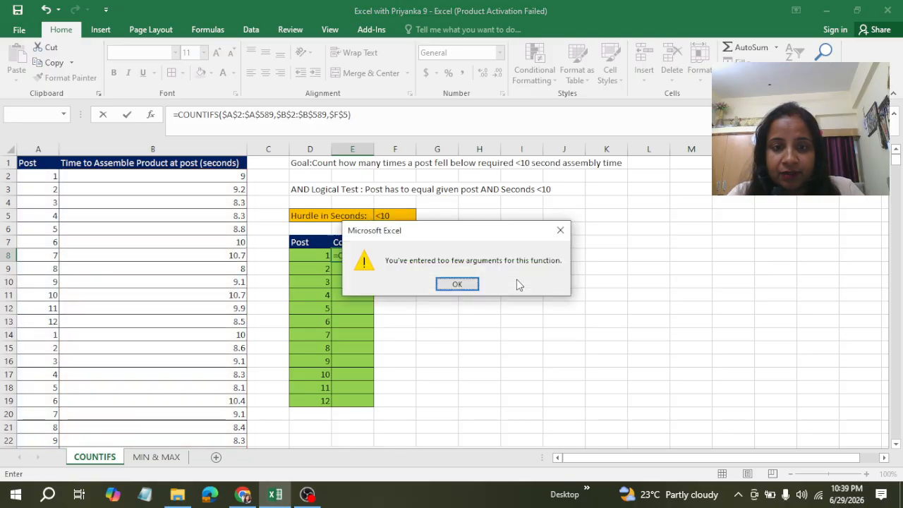
{"action": "left_click", "coordinate": [459, 285]}
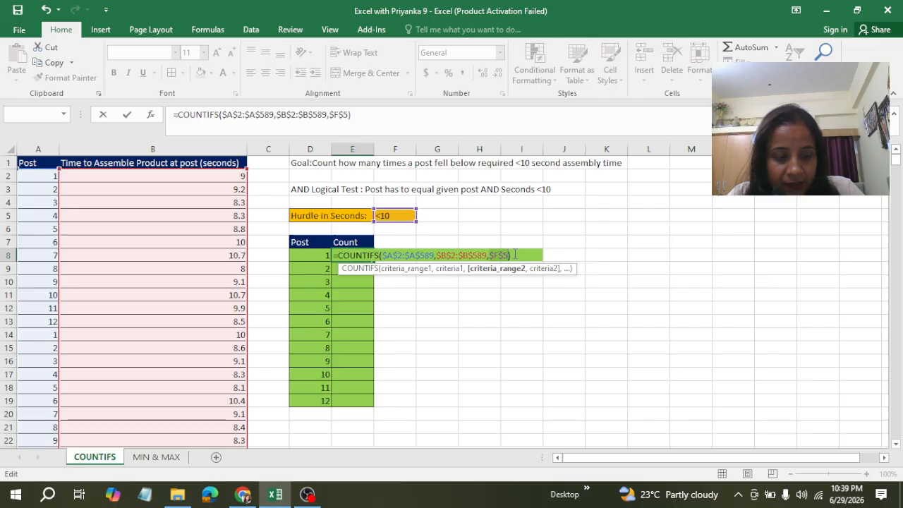
{"action": "key", "text": "Return"}
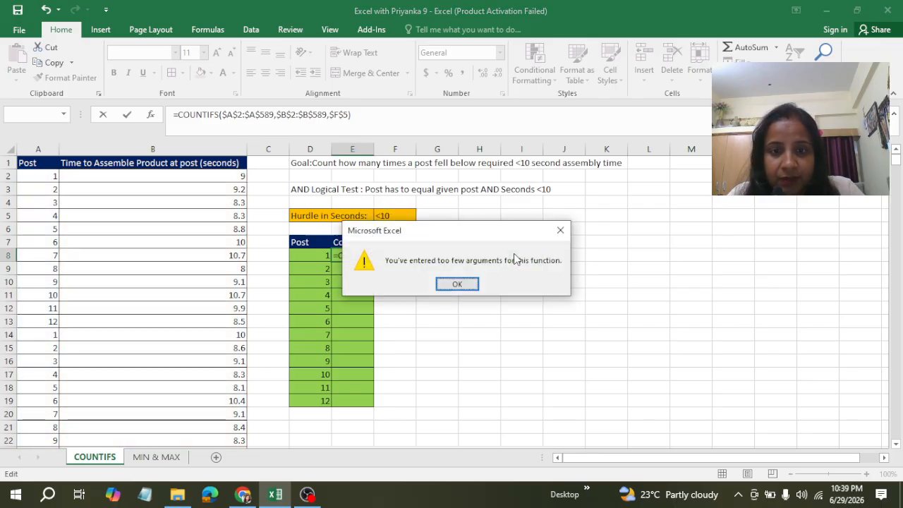
{"action": "left_click", "coordinate": [560, 230]}
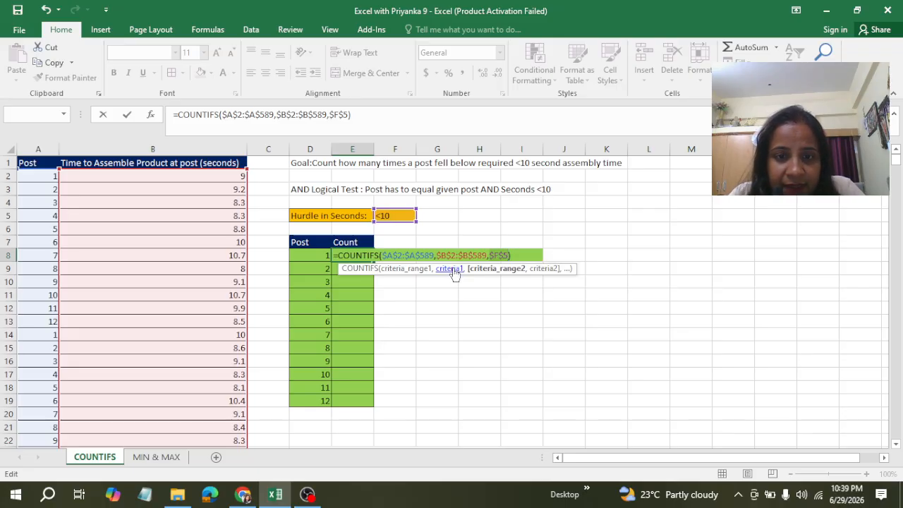
Step: Delete all arguments from the E8 formula so that only =COUNTIFS is left
{"action": "left_click", "coordinate": [398, 271]}
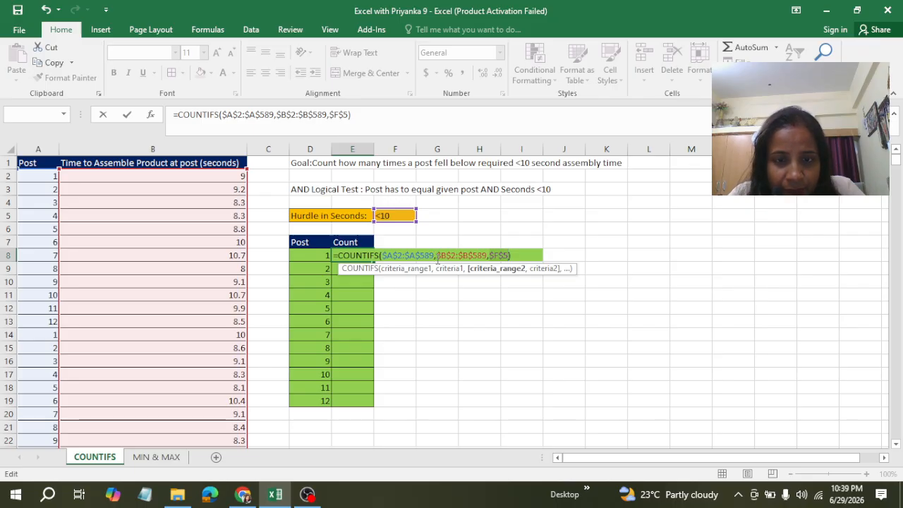
{"action": "left_click", "coordinate": [434, 256]}
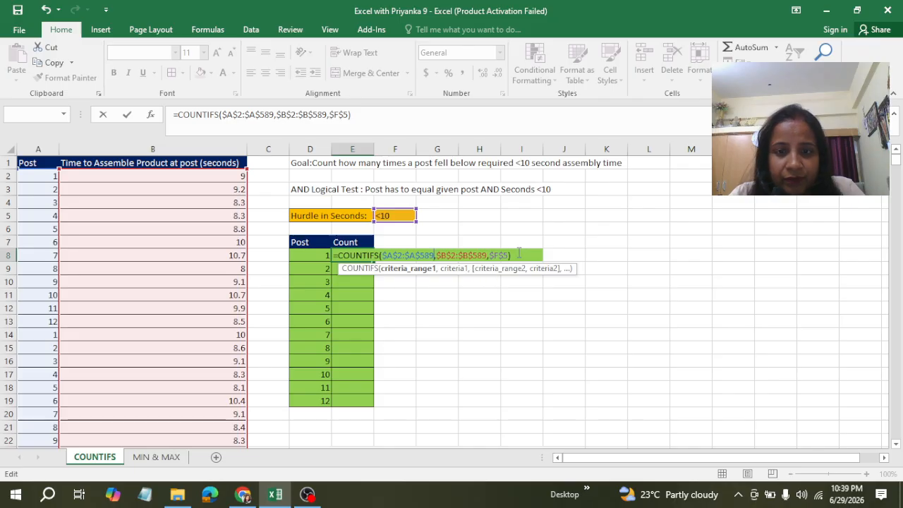
{"action": "left_click", "coordinate": [519, 252]}
{"action": "key", "text": "BackSpace"}
{"action": "key", "text": "BackSpace"}
{"action": "key", "text": "BackSpace"}
{"action": "key", "text": "BackSpace"}
{"action": "key", "text": "BackSpace"}
{"action": "key", "text": "BackSpace"}
{"action": "key", "text": "BackSpace"}
{"action": "key", "text": "BackSpace"}
{"action": "key", "text": "BackSpace"}
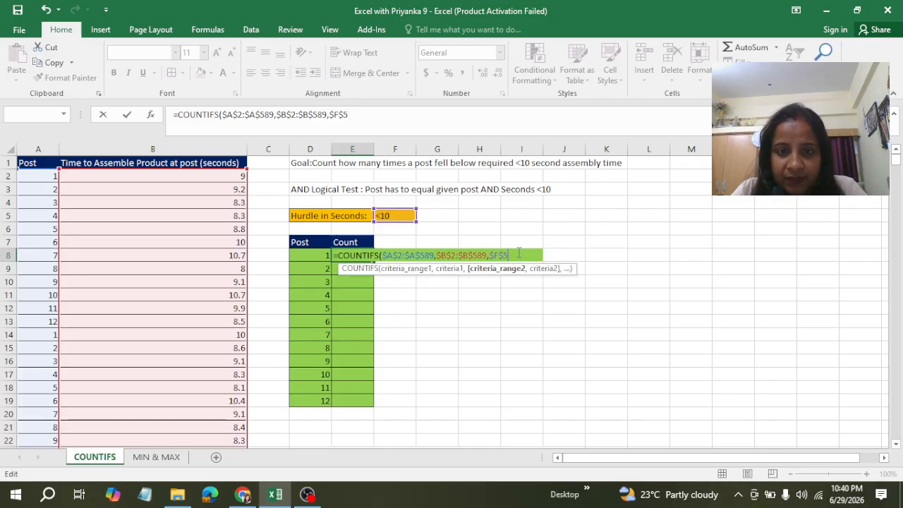
{"action": "key", "text": "BackSpace"}
{"action": "key", "text": "BackSpace"}
{"action": "key", "text": "BackSpace"}
{"action": "key", "text": "BackSpace"}
{"action": "key", "text": "BackSpace"}
{"action": "key", "text": "BackSpace"}
{"action": "key", "text": "BackSpace"}
{"action": "key", "text": "BackSpace"}
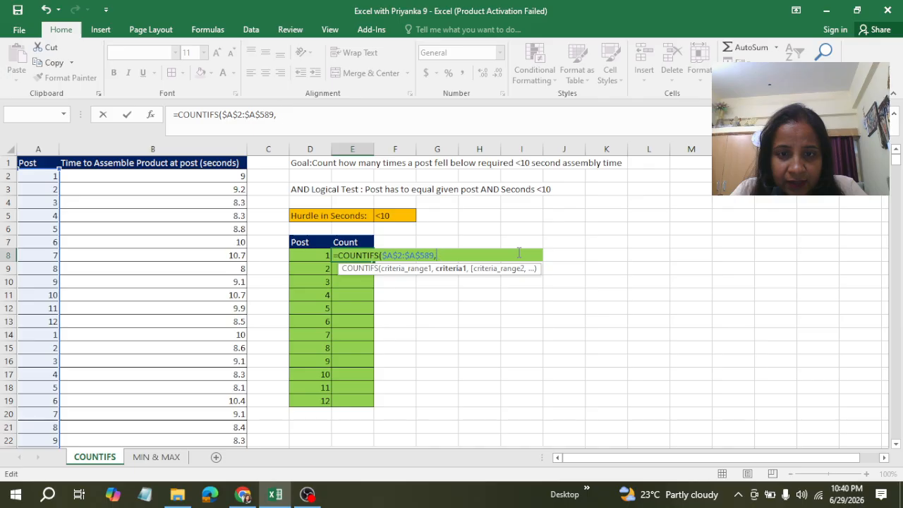
{"action": "key", "text": "BackSpace"}
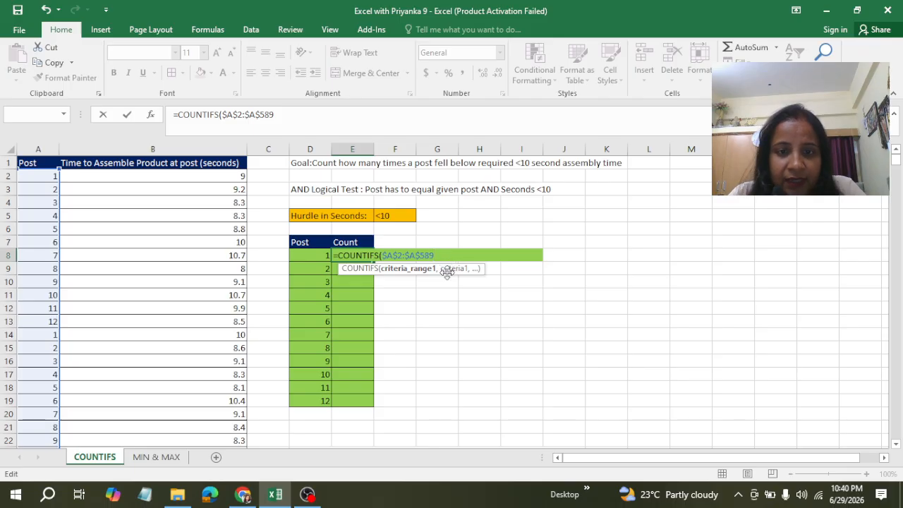
{"action": "key", "text": "BackSpace"}
{"action": "key", "text": "BackSpace"}
{"action": "key", "text": "BackSpace"}
{"action": "key", "text": "BackSpace"}
{"action": "key", "text": "BackSpace"}
{"action": "key", "text": "BackSpace"}
{"action": "key", "text": "BackSpace"}
{"action": "key", "text": "BackSpace"}
{"action": "key", "text": "BackSpace"}
{"action": "key", "text": "BackSpace"}
{"action": "key", "text": "BackSpace"}
{"action": "key", "text": "BackSpace"}
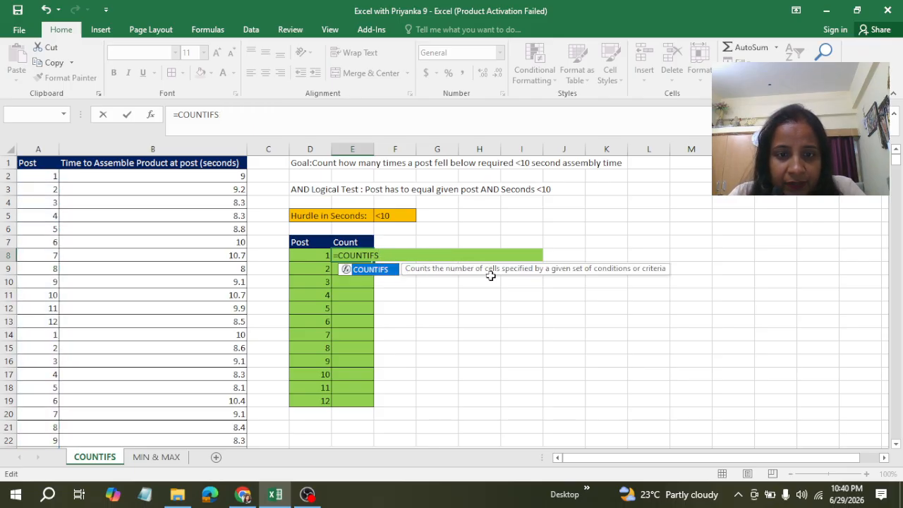
Step: Begin the E8 COUNTIFS formula with the absolute Post range $A$2:$A$589 and post cell D8 as its first criterion
{"action": "double_click", "coordinate": [371, 271]}
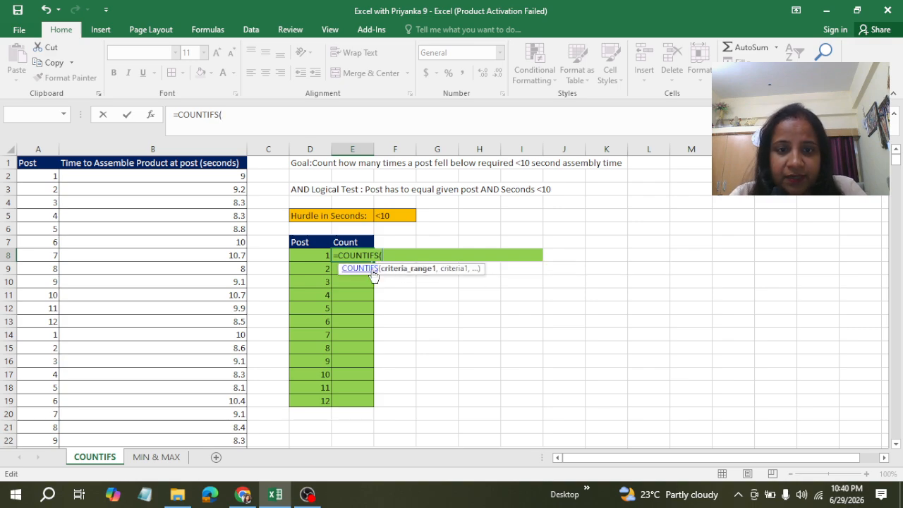
{"action": "left_click", "coordinate": [41, 178]}
{"action": "key", "text": "ctrl+shift+Down"}
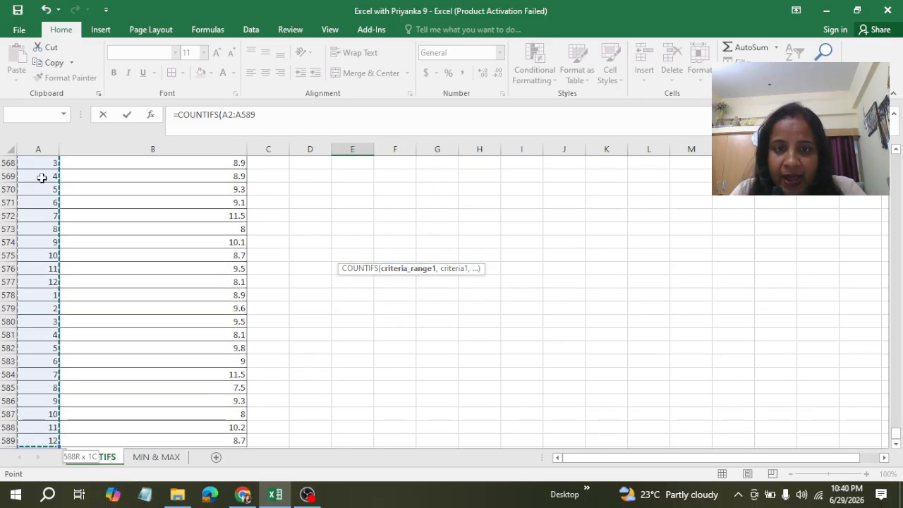
{"action": "key", "text": "ctrl+BackSpace"}
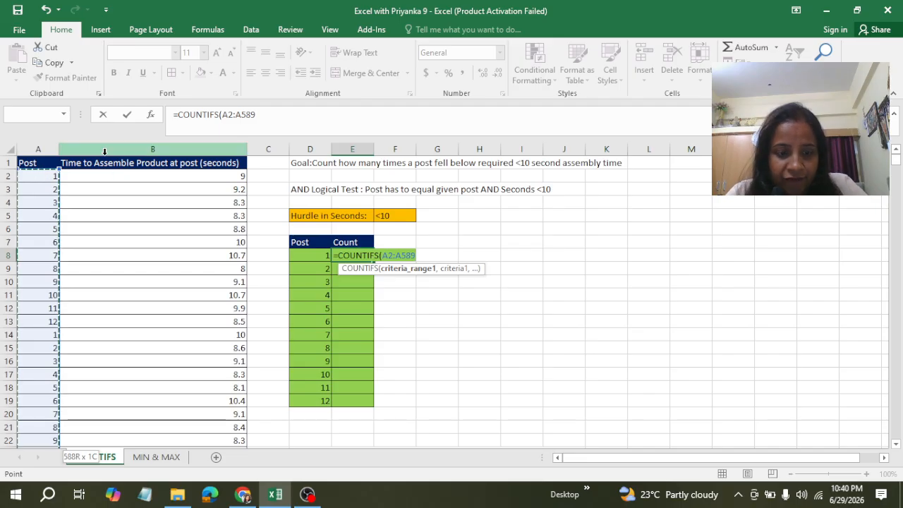
{"action": "key", "text": "F4"}
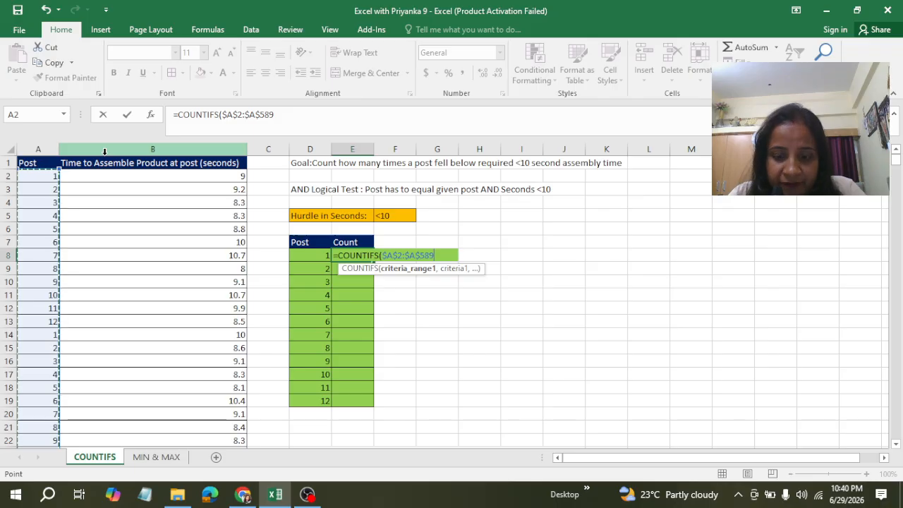
{"action": "type", "text": ","}
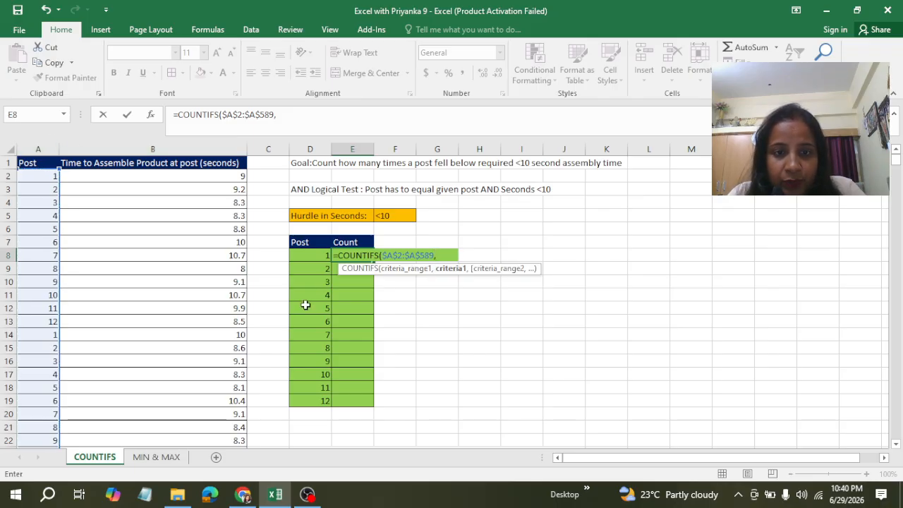
{"action": "left_click", "coordinate": [323, 255]}
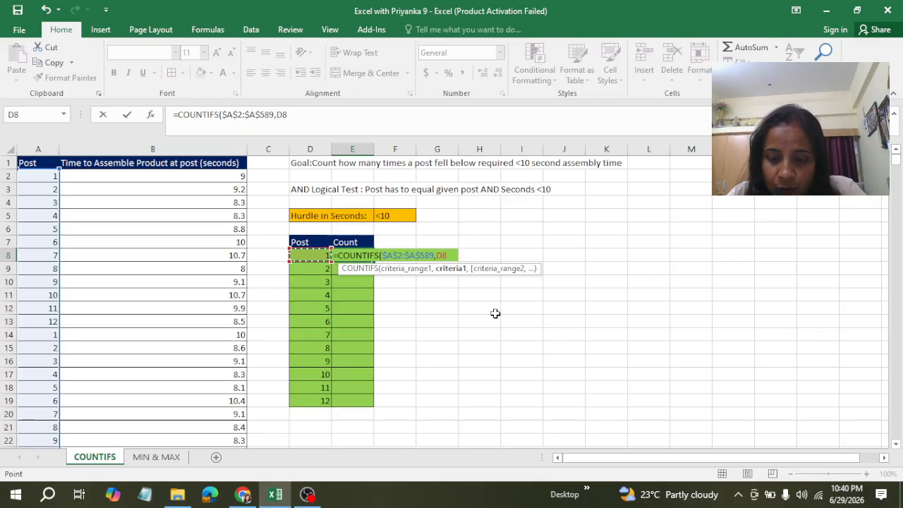
Step: Add the assembly times as the second COUNTIFS criteria range with the absolute reference $B$2:$B$589
{"action": "type", "text": ","}
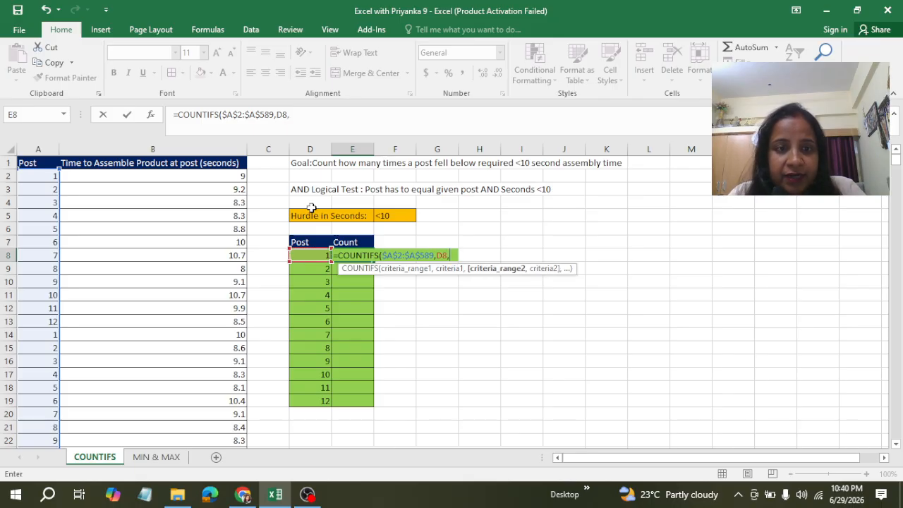
{"action": "left_click", "coordinate": [215, 178]}
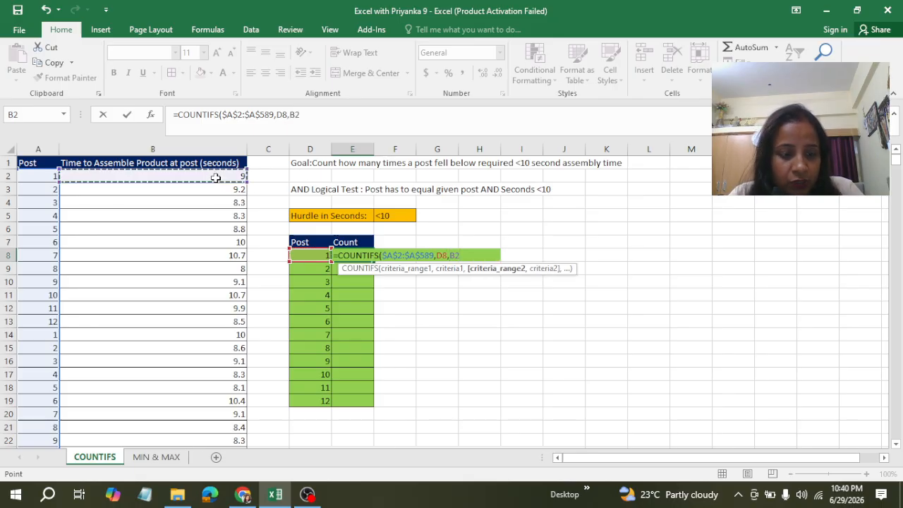
{"action": "key", "text": "ctrl+shift+Down"}
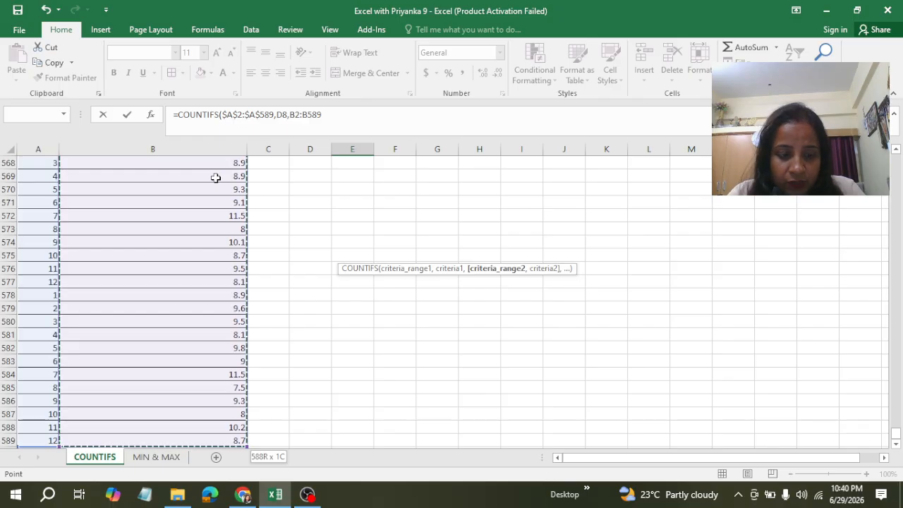
{"action": "key", "text": "ctrl+BackSpace"}
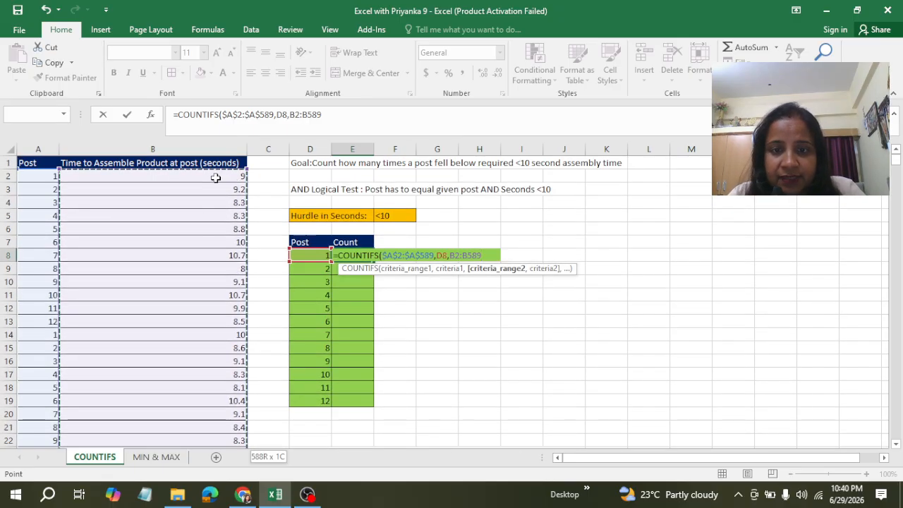
{"action": "key", "text": "F4"}
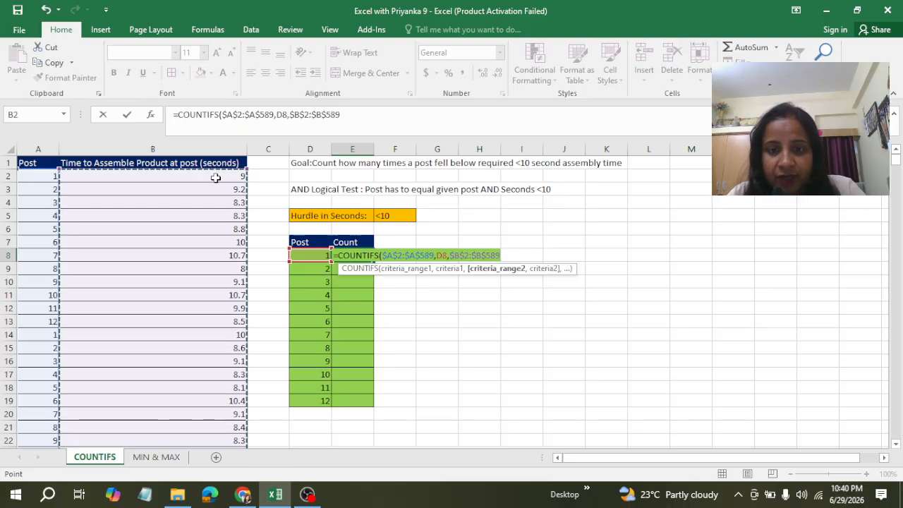
Step: Complete the E8 formula with the absolute hurdle reference $F$5 as the second criterion and enter it
{"action": "type", "text": ","}
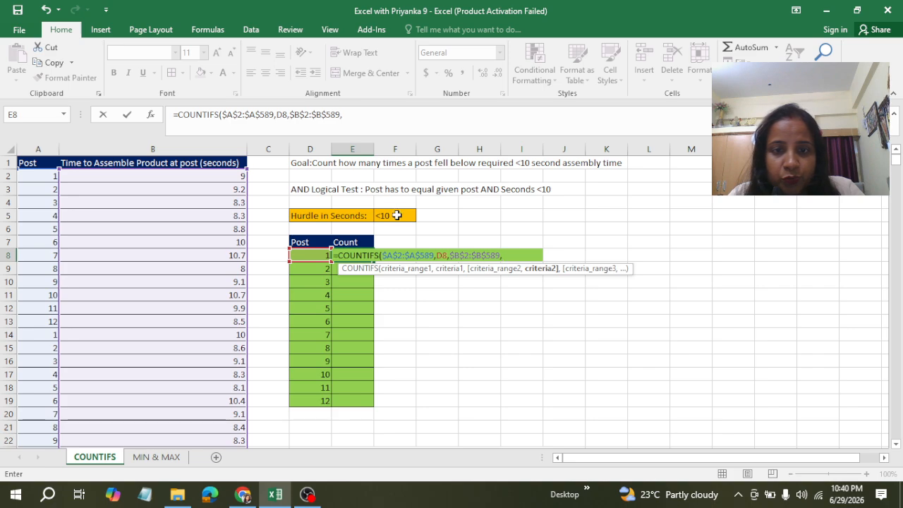
{"action": "left_click", "coordinate": [397, 215]}
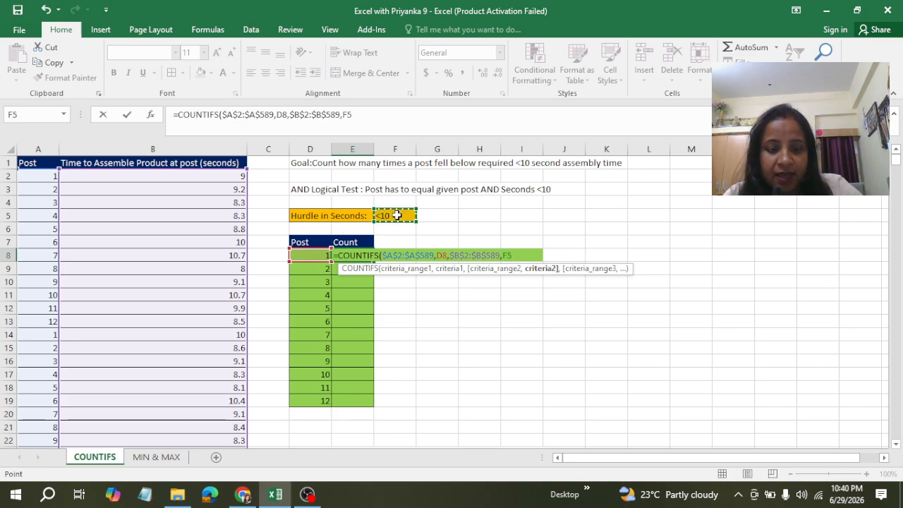
{"action": "key", "text": "F4"}
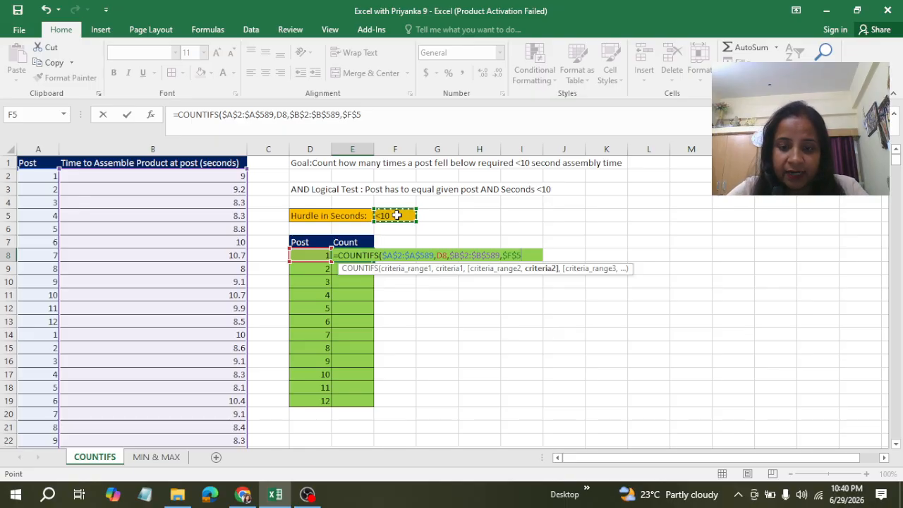
{"action": "type", "text": ")"}
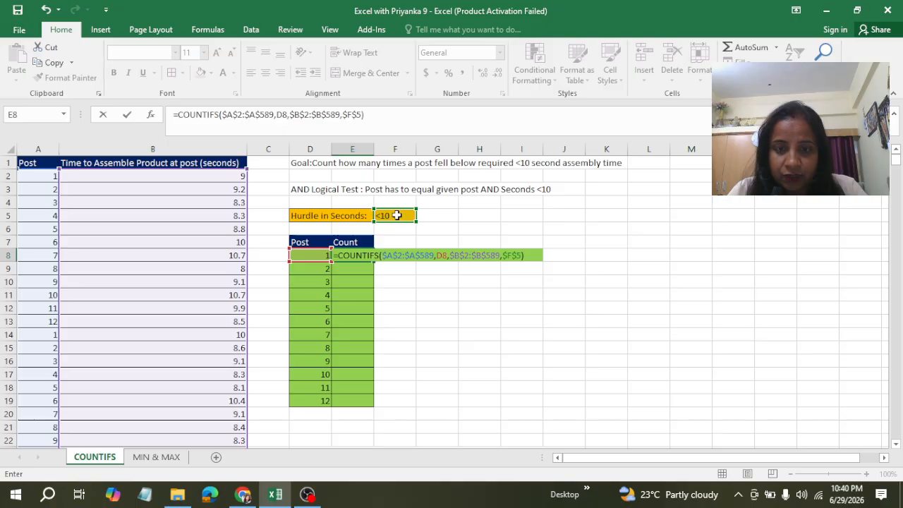
{"action": "key", "text": "ctrl+Return"}
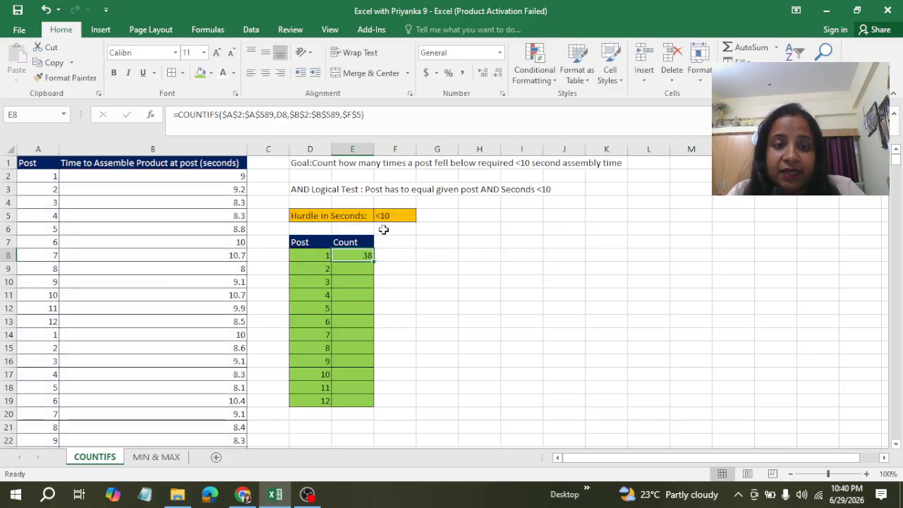
Step: Copy the COUNTIFS formula from E8 down through E19 for all twelve posts
{"action": "left_click", "coordinate": [313, 258]}
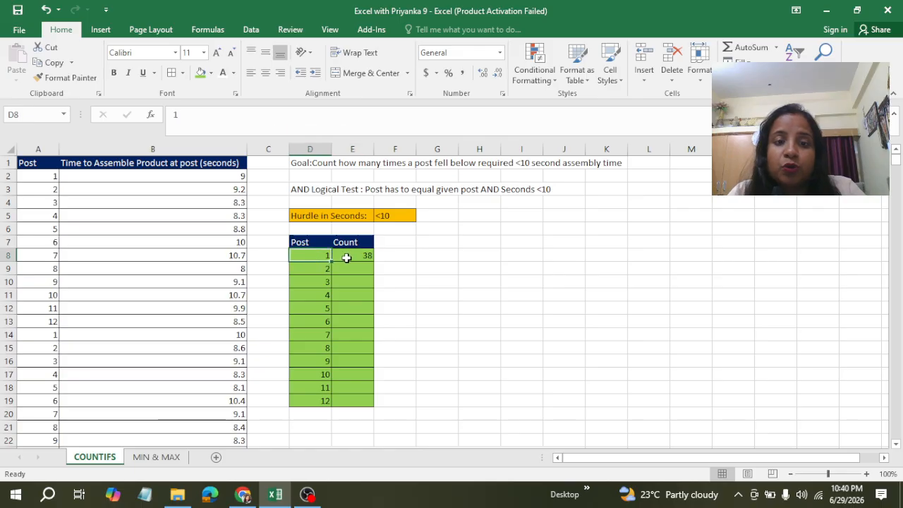
{"action": "left_click", "coordinate": [347, 255]}
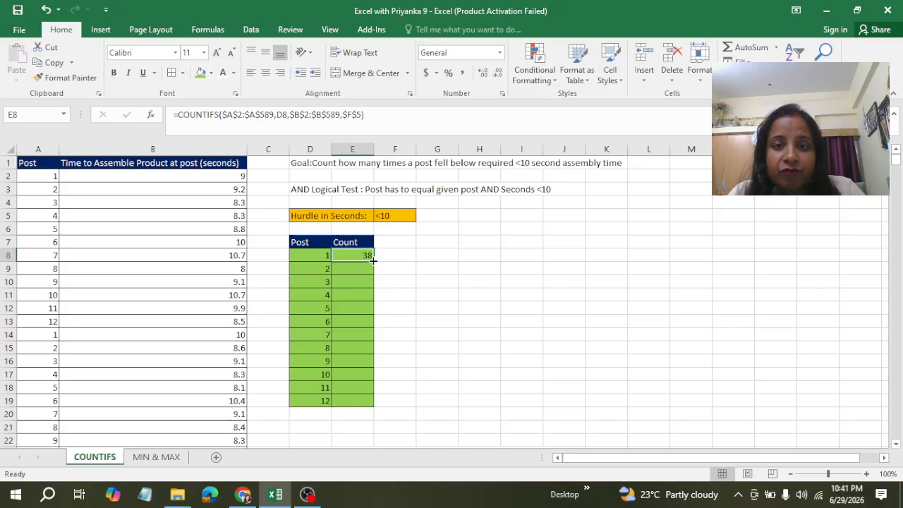
{"action": "left_click_drag", "start_coordinate": [373, 260], "coordinate": [364, 409]}
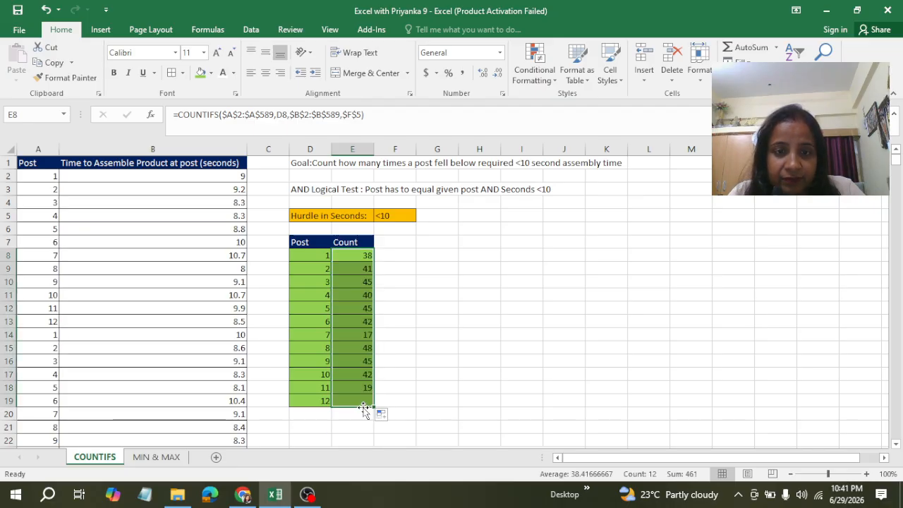
{"action": "left_click", "coordinate": [390, 376]}
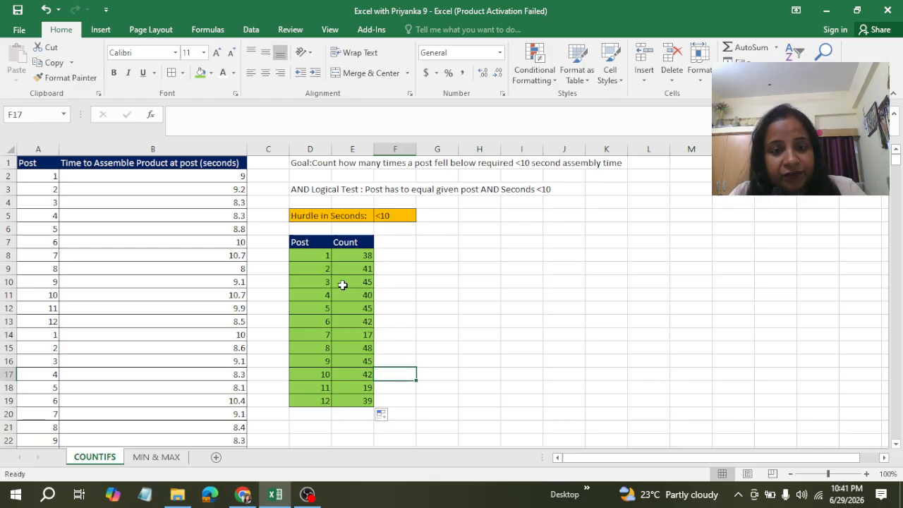
Step: Examine the counts for individual posts and read the PivotTable note below the summary table
{"action": "left_click", "coordinate": [324, 351]}
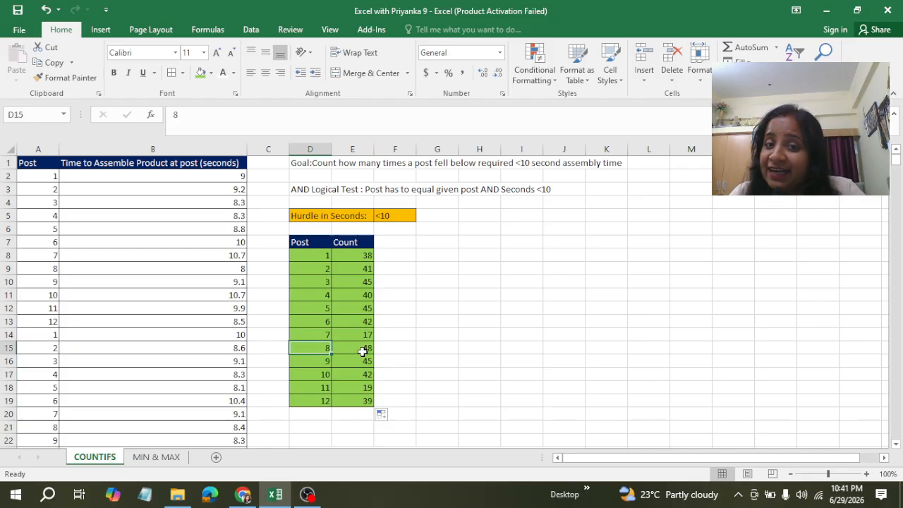
{"action": "left_click", "coordinate": [362, 352]}
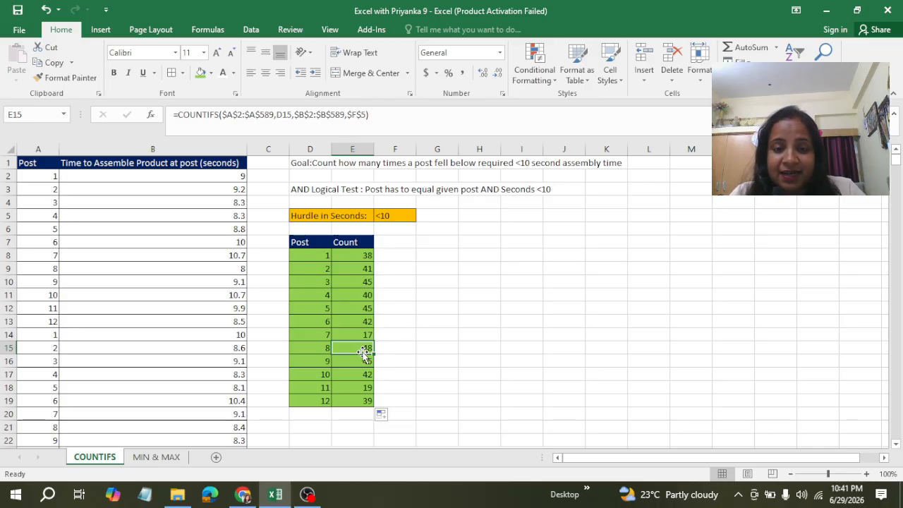
{"action": "left_click", "coordinate": [332, 297]}
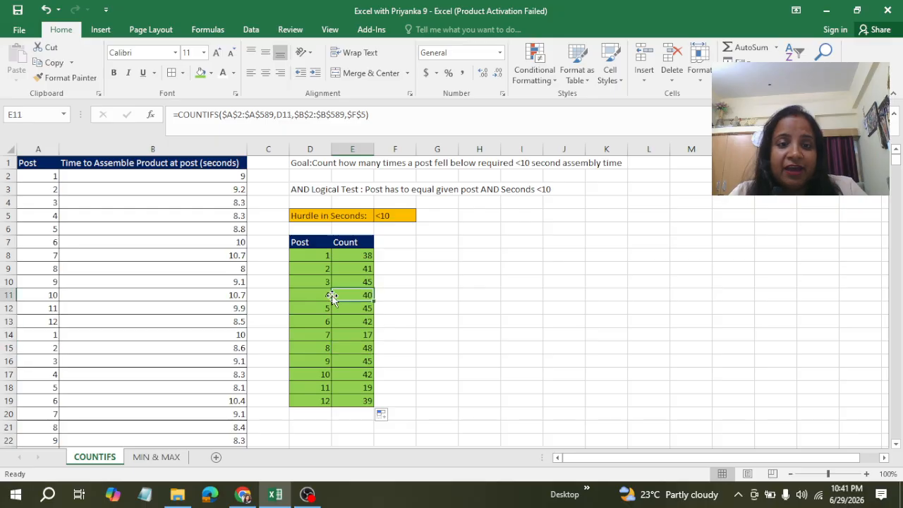
{"action": "left_click", "coordinate": [895, 443]}
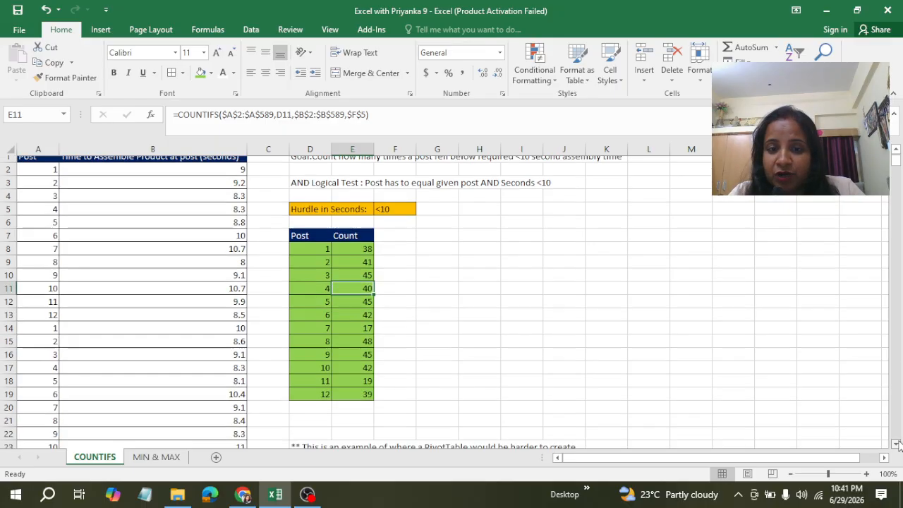
{"action": "left_click", "coordinate": [897, 444]}
{"action": "left_click", "coordinate": [897, 444]}
{"action": "left_click", "coordinate": [896, 445]}
{"action": "left_click", "coordinate": [896, 444]}
{"action": "left_click", "coordinate": [896, 445]}
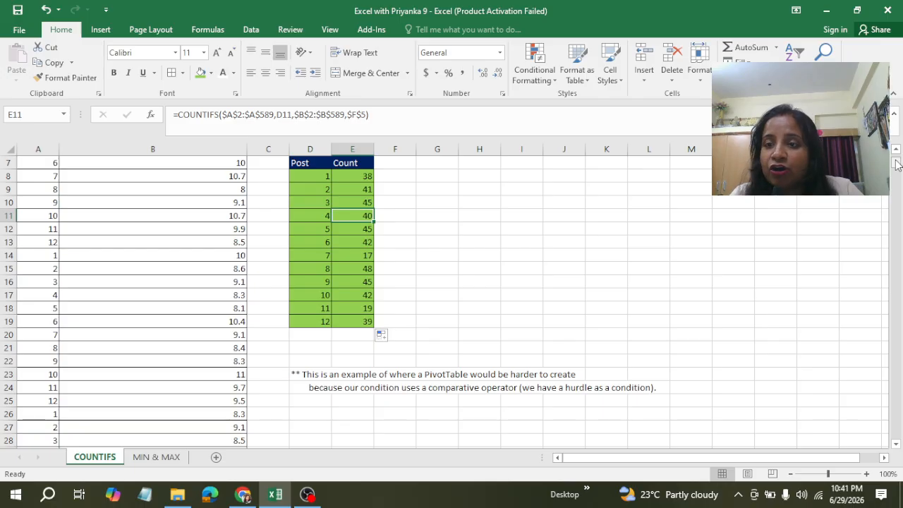
{"action": "scroll", "coordinate": [897, 164], "scroll_direction": "up", "scroll_amount": 2}
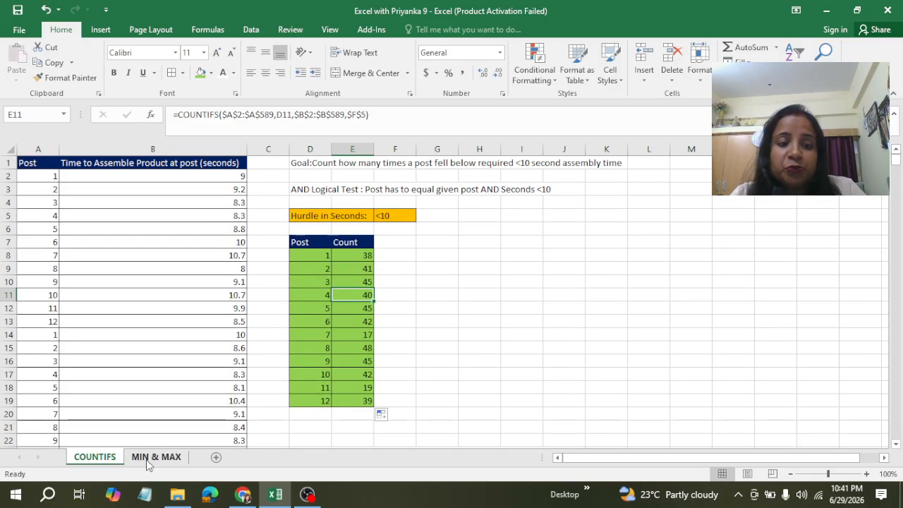
Step: Open the MIN & MAX sheet and review its Post and Seconds data and the stated goal
{"action": "left_click", "coordinate": [146, 460]}
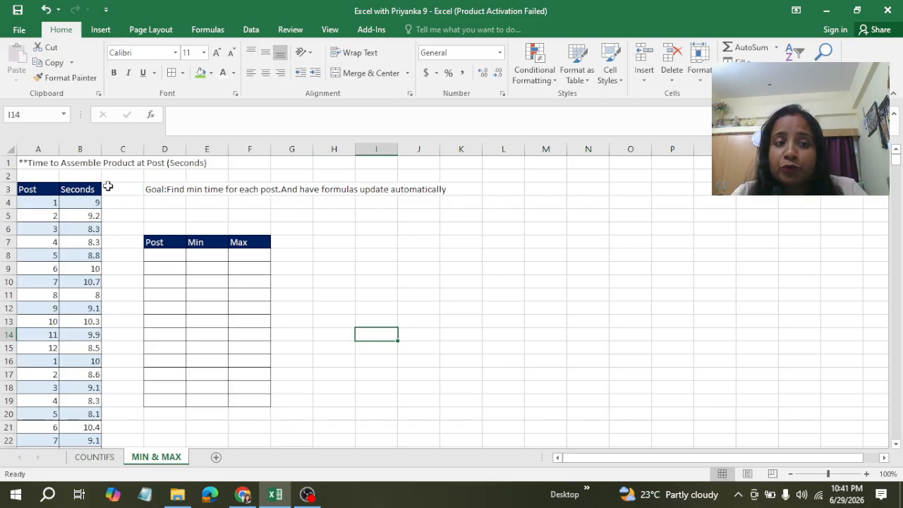
{"action": "left_click", "coordinate": [41, 204]}
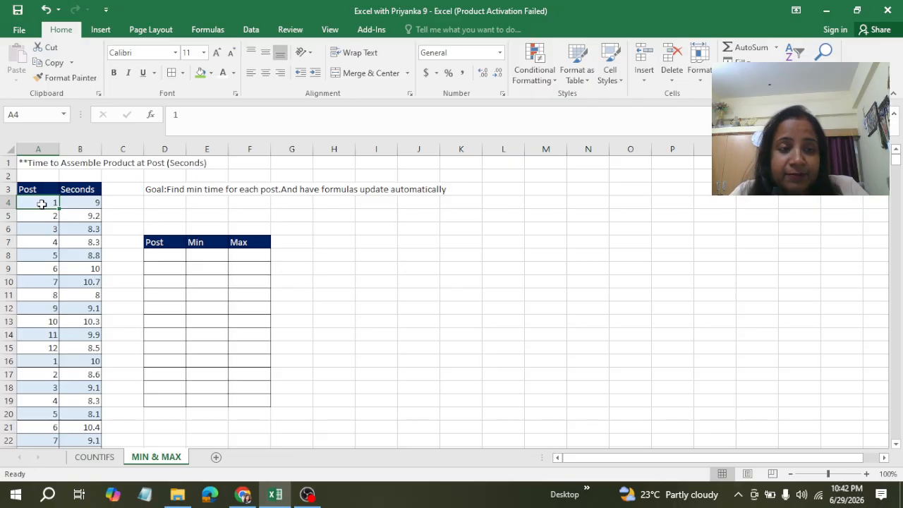
{"action": "left_click", "coordinate": [81, 204]}
{"action": "left_click", "coordinate": [147, 189]}
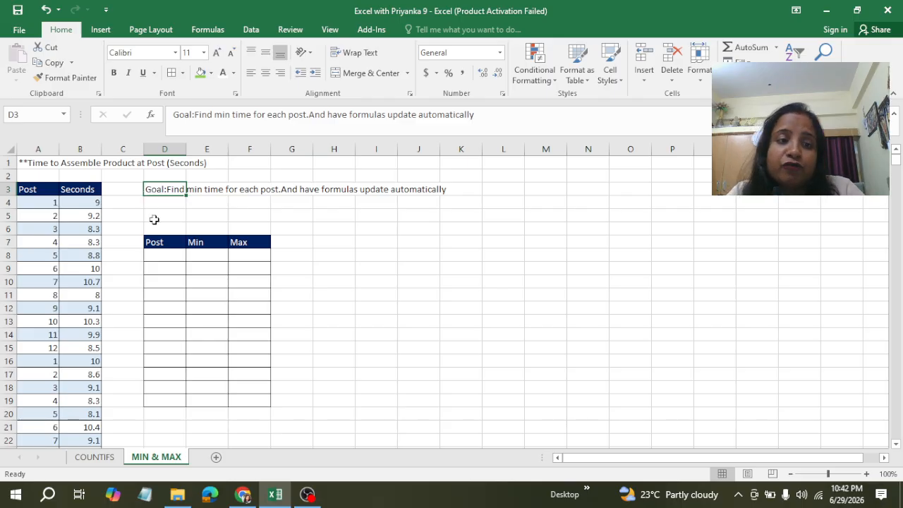
Step: Fill the summary table's Post column with the numbers 1 to 12 in D8:D19
{"action": "left_click", "coordinate": [159, 253]}
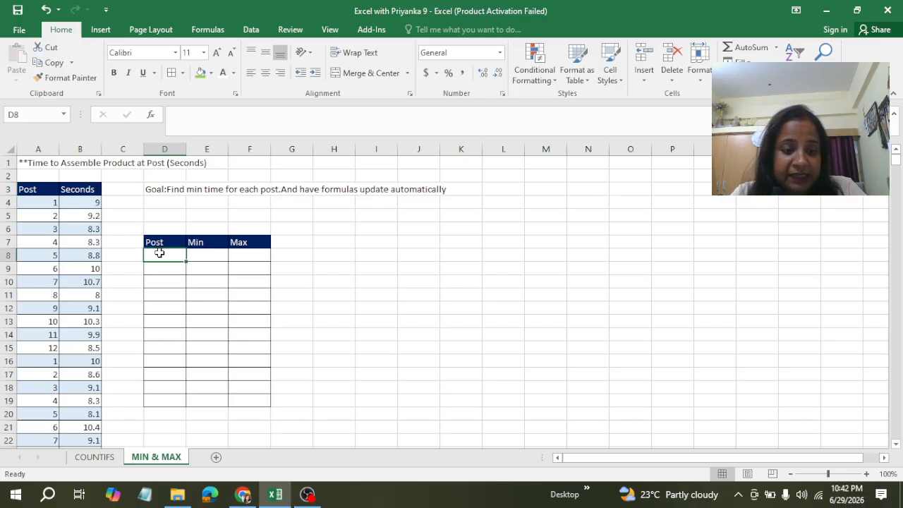
{"action": "type", "text": "1"}
{"action": "key", "text": "Return"}
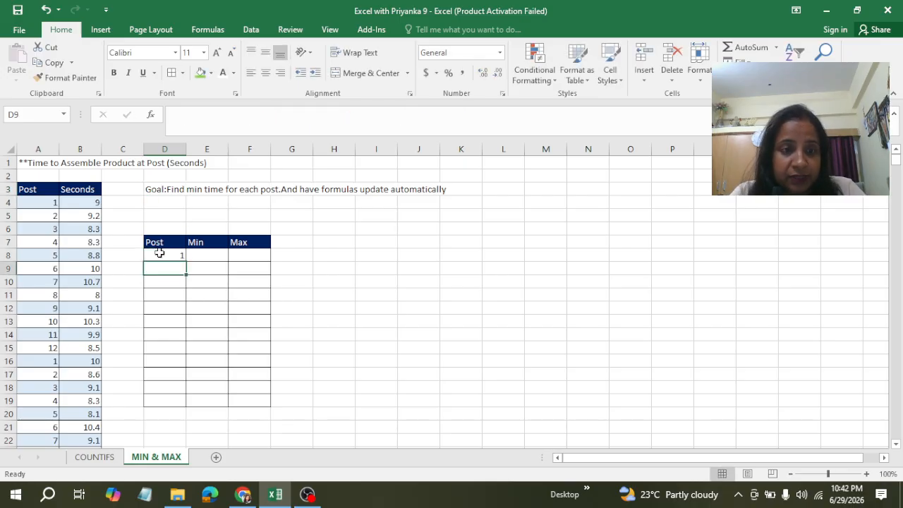
{"action": "type", "text": "2"}
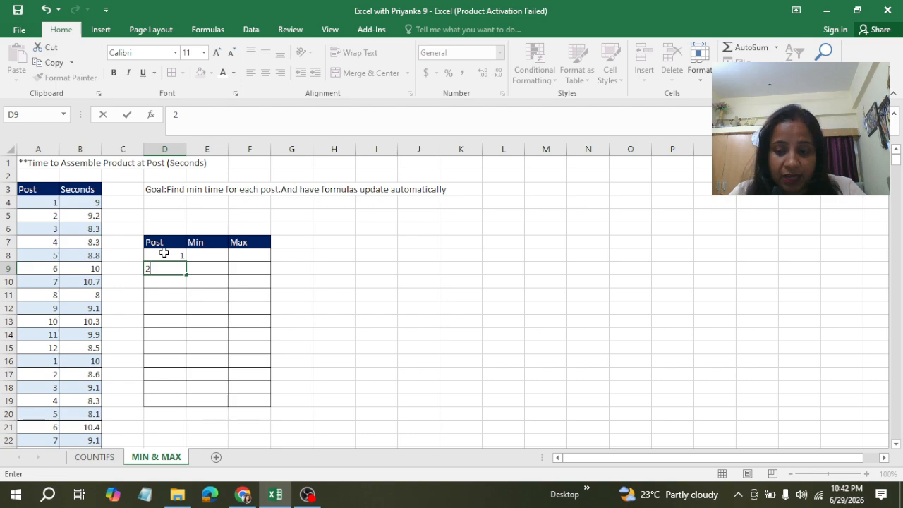
{"action": "key", "text": "Return"}
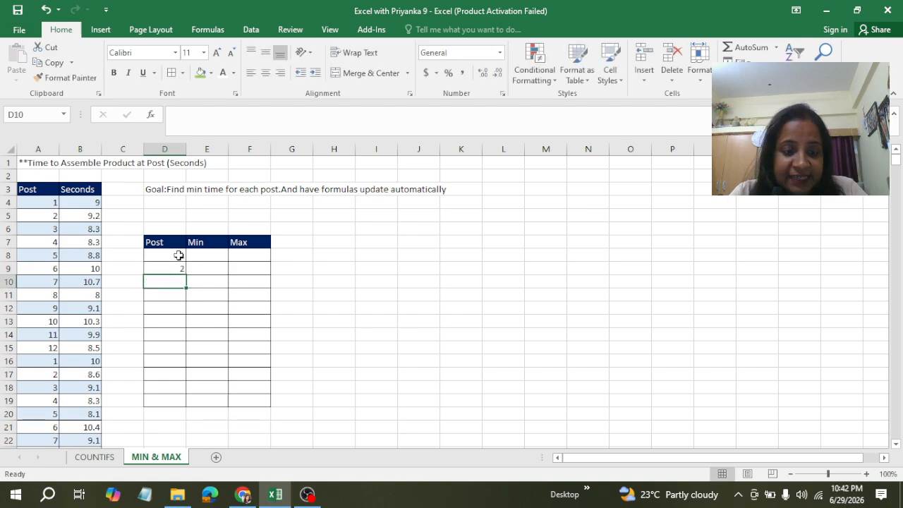
{"action": "left_click_drag", "start_coordinate": [179, 255], "coordinate": [186, 407]}
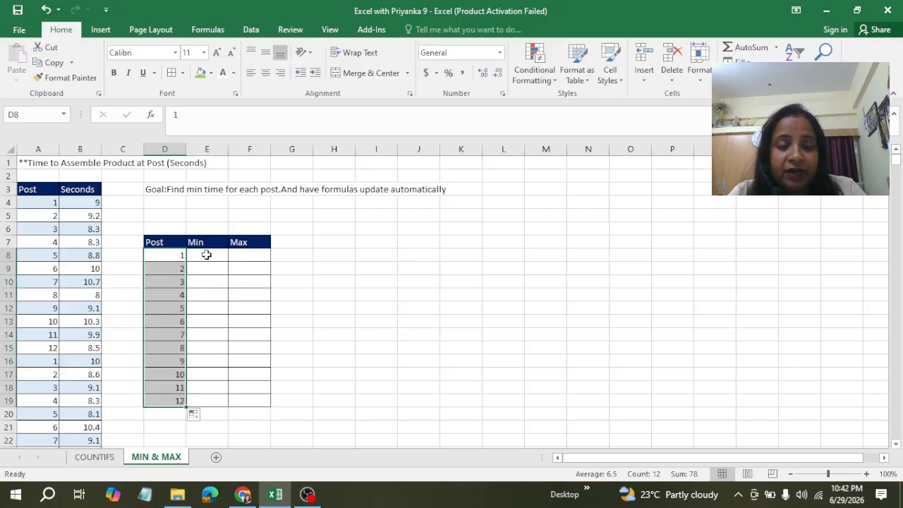
{"action": "left_click", "coordinate": [206, 255]}
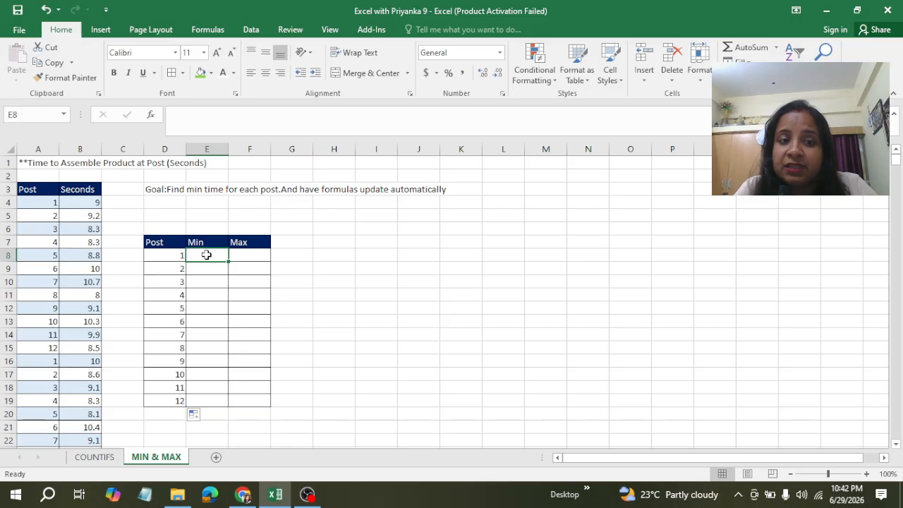
Step: Start an IF formula in E8 with the Post data range A4:A591 in its logical test
{"action": "left_click", "coordinate": [248, 258]}
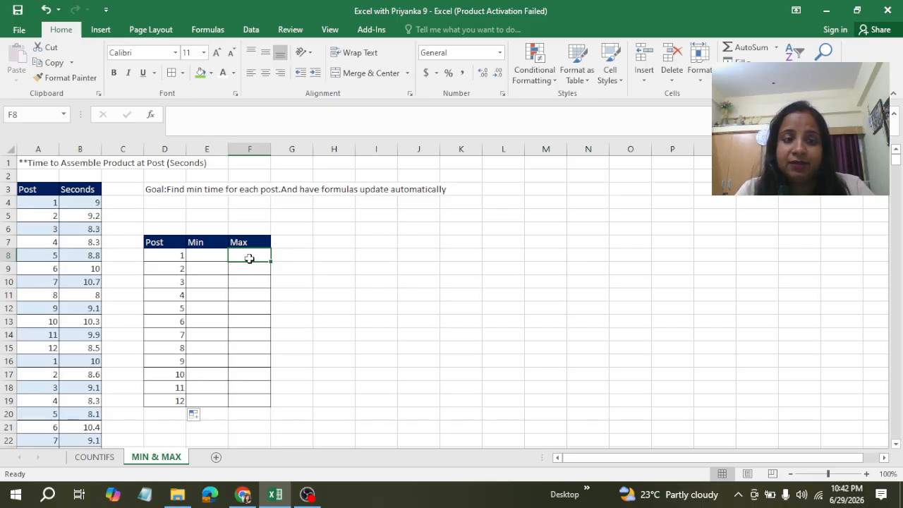
{"action": "left_click", "coordinate": [204, 255]}
{"action": "double_click", "coordinate": [204, 256]}
{"action": "type", "text": "="}
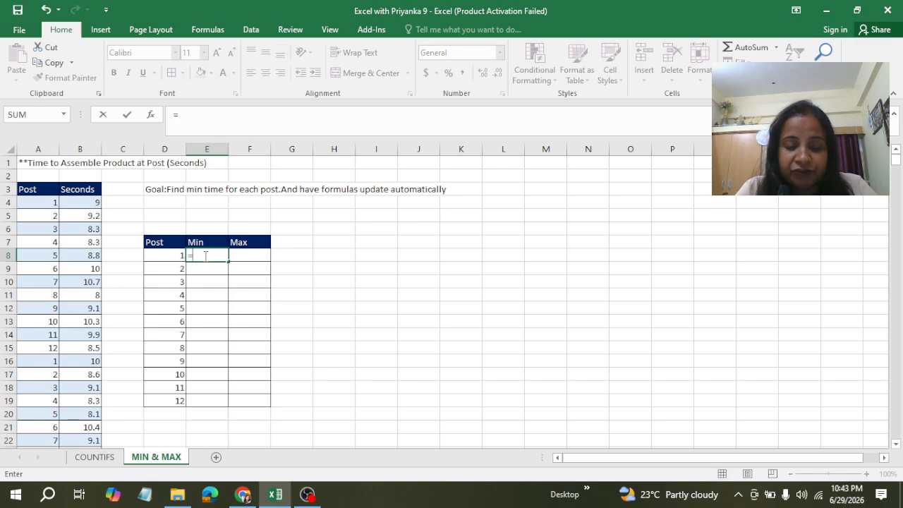
{"action": "type", "text": "i"}
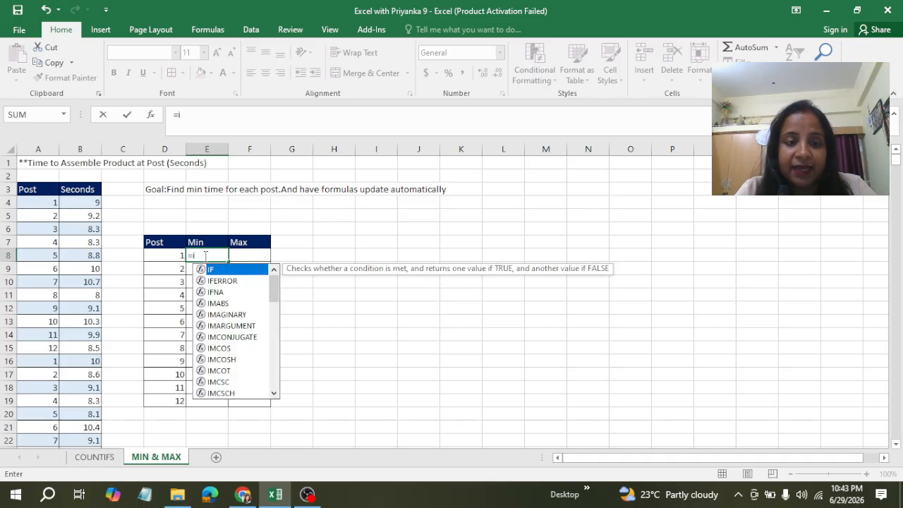
{"action": "type", "text": "f"}
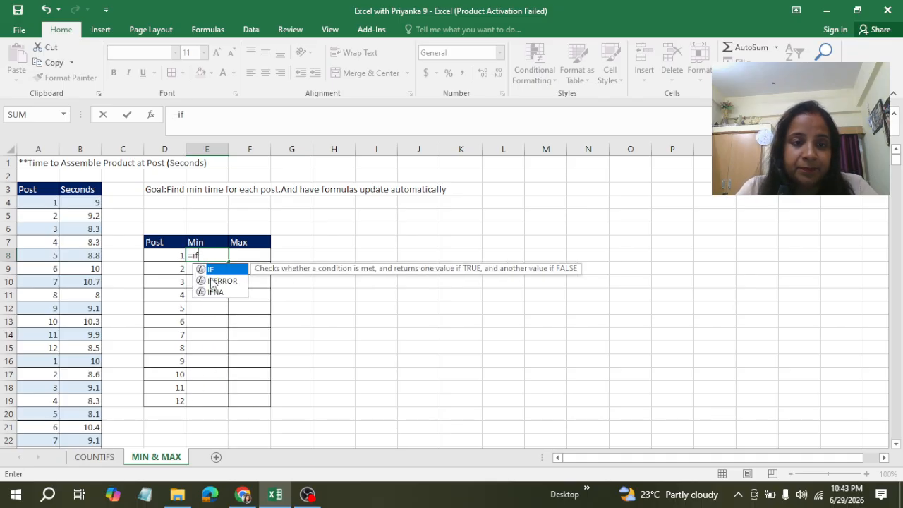
{"action": "double_click", "coordinate": [219, 271]}
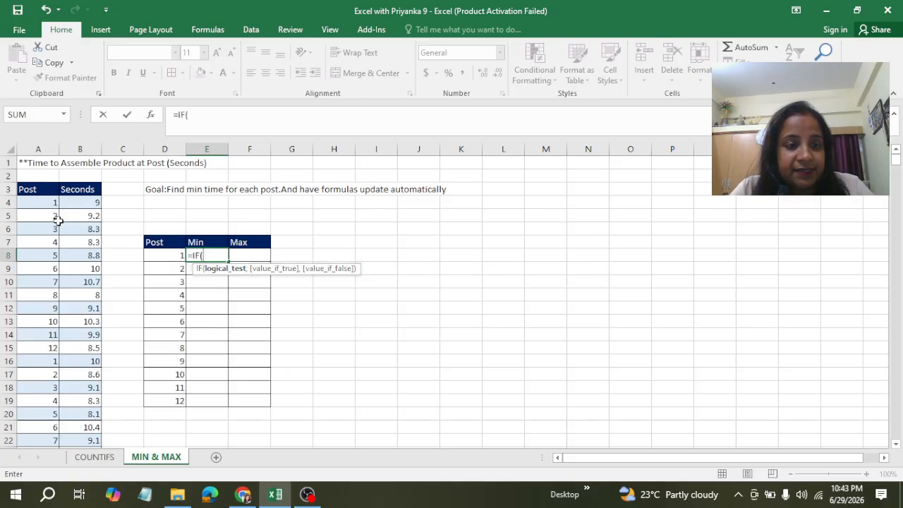
{"action": "left_click", "coordinate": [42, 202]}
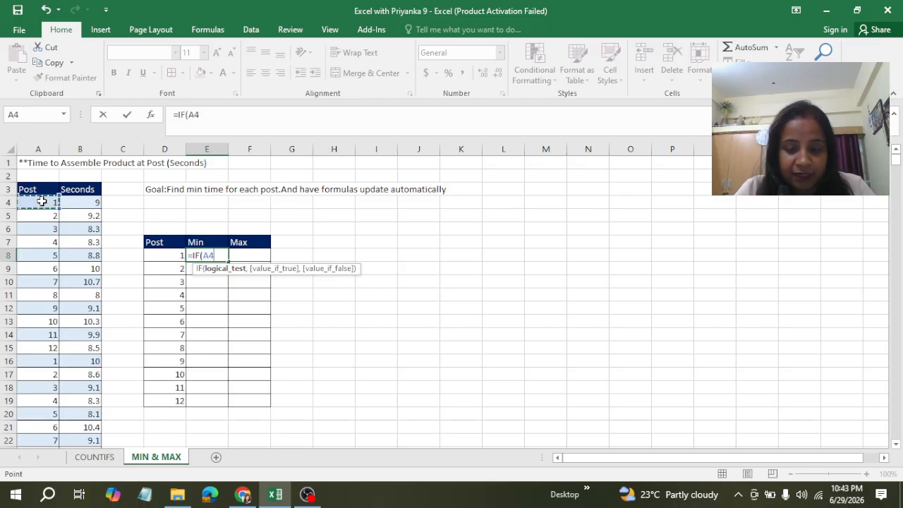
{"action": "key", "text": "ctrl+shift+Down"}
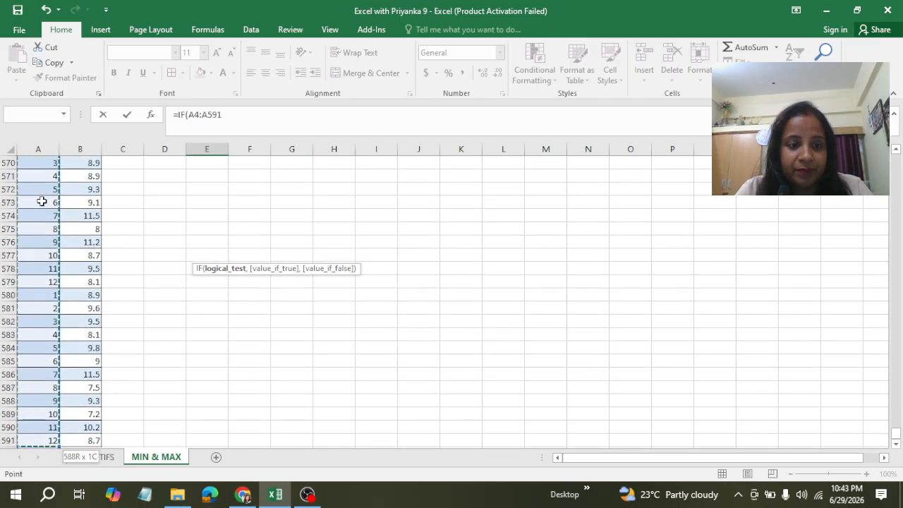
{"action": "key", "text": "ctrl+BackSpace"}
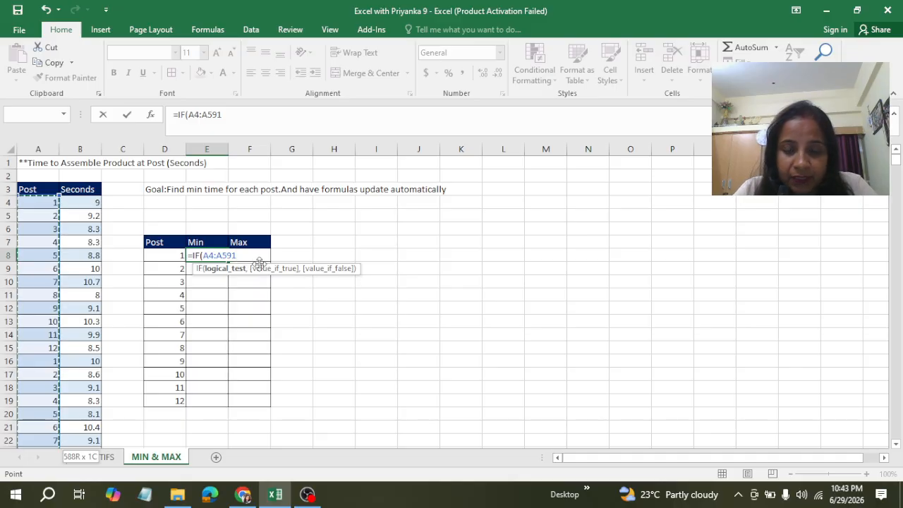
Step: Make both ends of the Post range absolute in E8's formula, as $A$4:$A$591
{"action": "type", "text": "="}
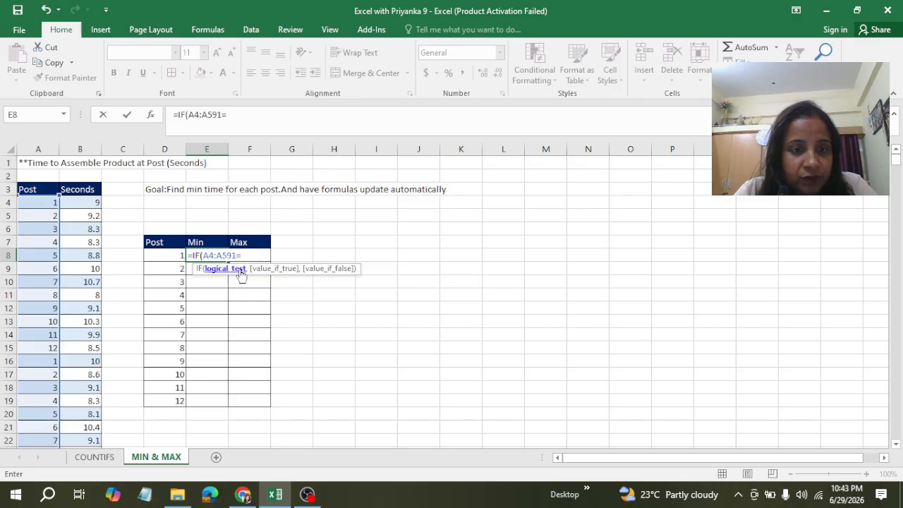
{"action": "key", "text": "BackSpace"}
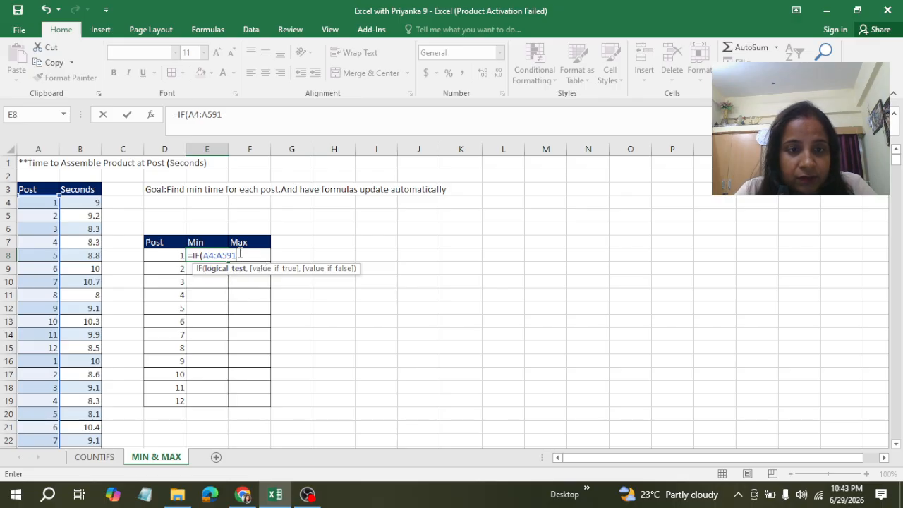
{"action": "key", "text": "F4"}
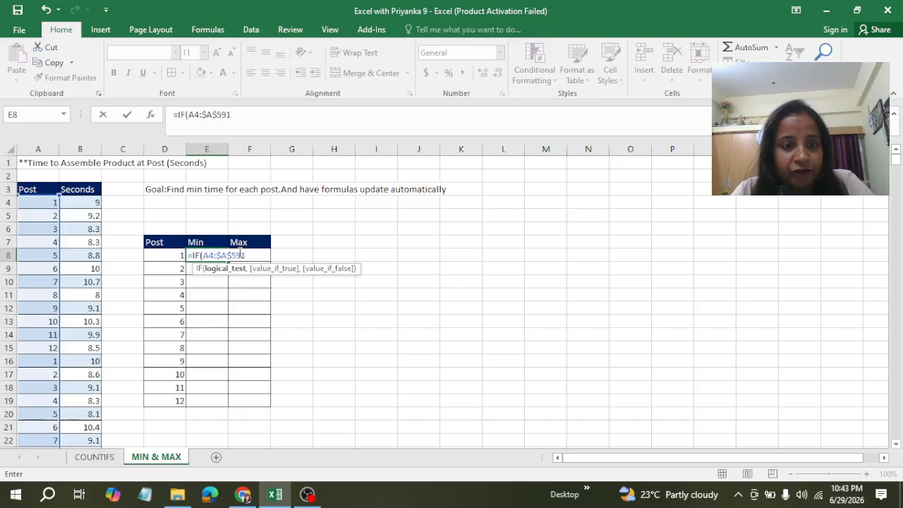
{"action": "left_click", "coordinate": [203, 256]}
{"action": "key", "text": "F4"}
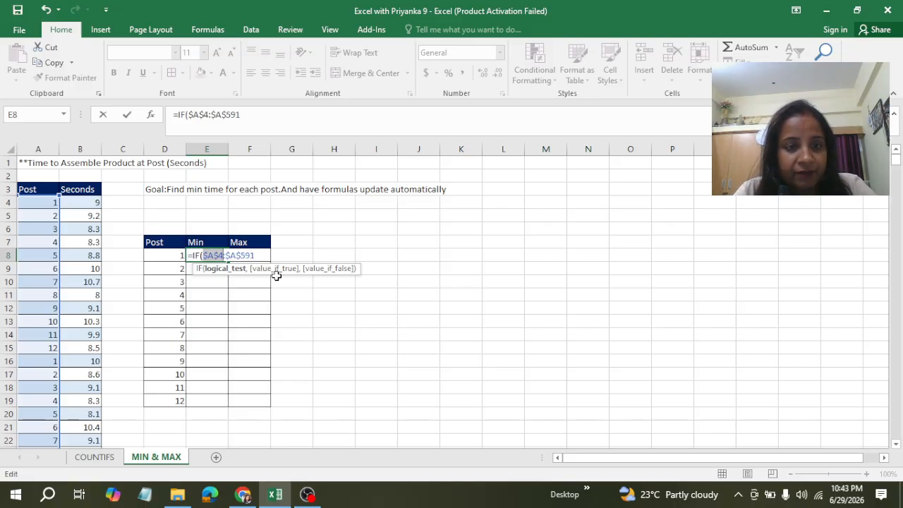
{"action": "left_click", "coordinate": [263, 255]}
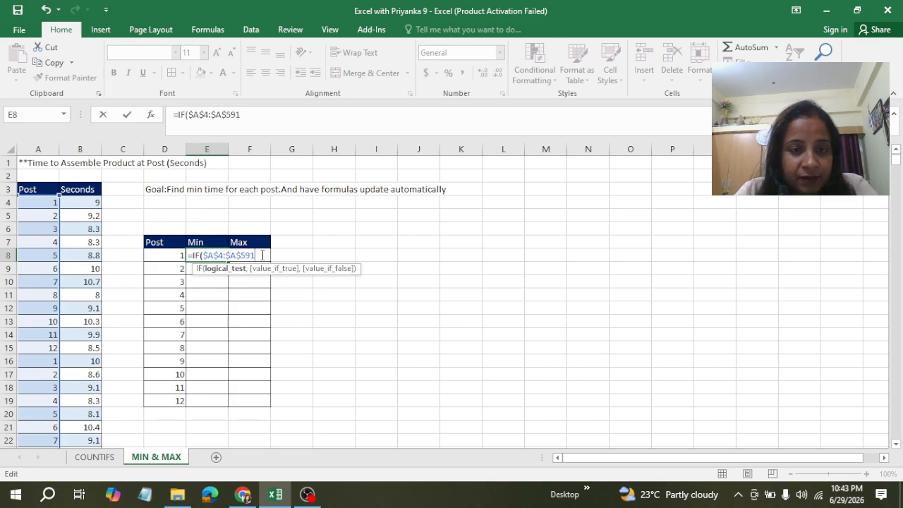
Step: Complete the IF logical test by comparing the Post range with the post number in D8 (=D8)
{"action": "type", "text": ","}
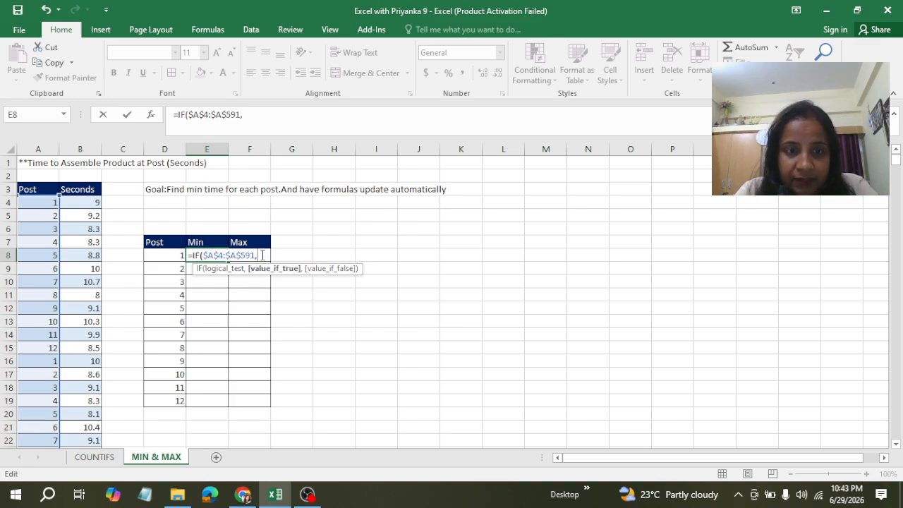
{"action": "left_click", "coordinate": [177, 255]}
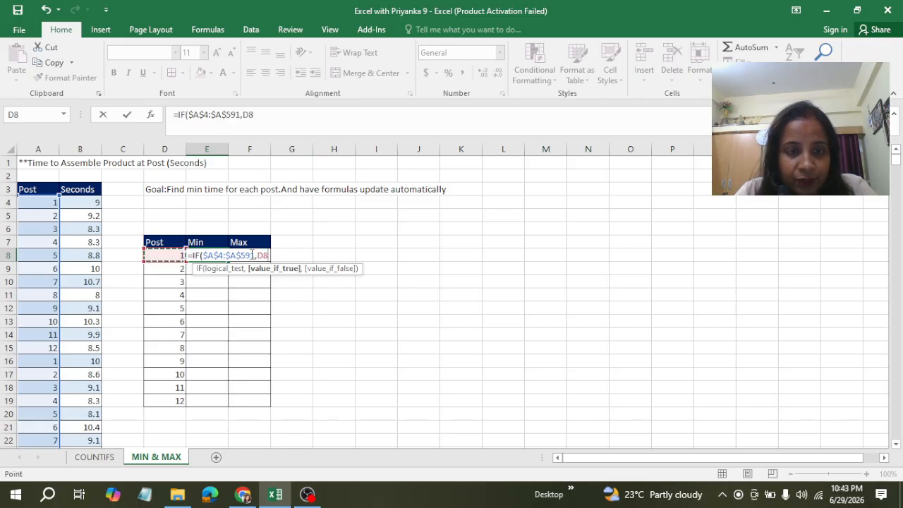
{"action": "left_click", "coordinate": [258, 254]}
{"action": "key", "text": "BackSpace"}
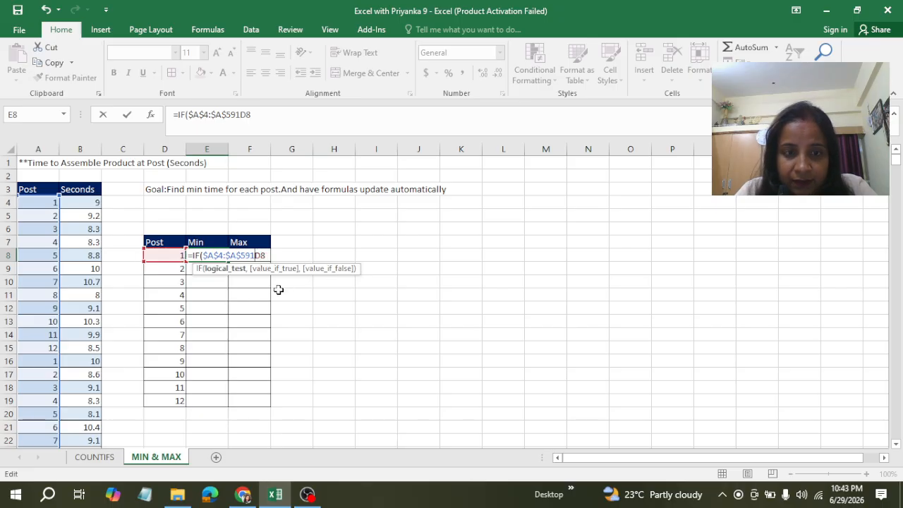
{"action": "type", "text": "="}
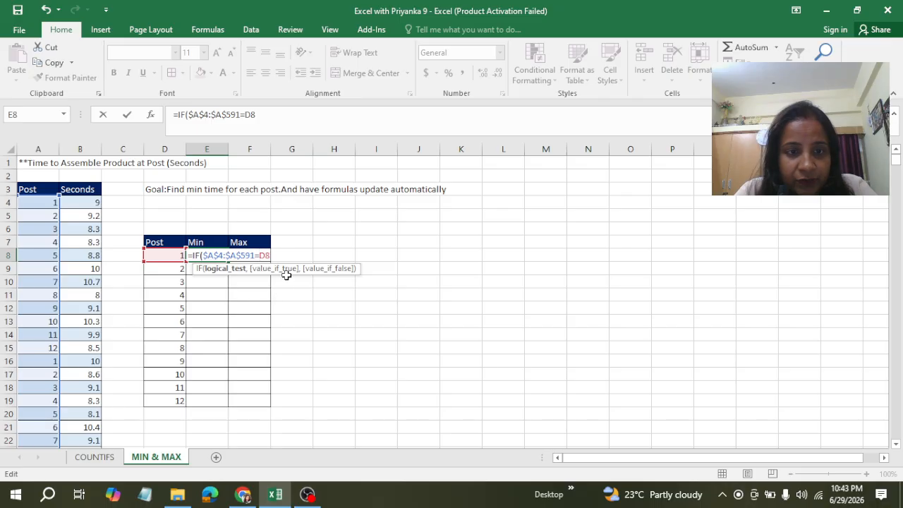
{"action": "left_click", "coordinate": [275, 258]}
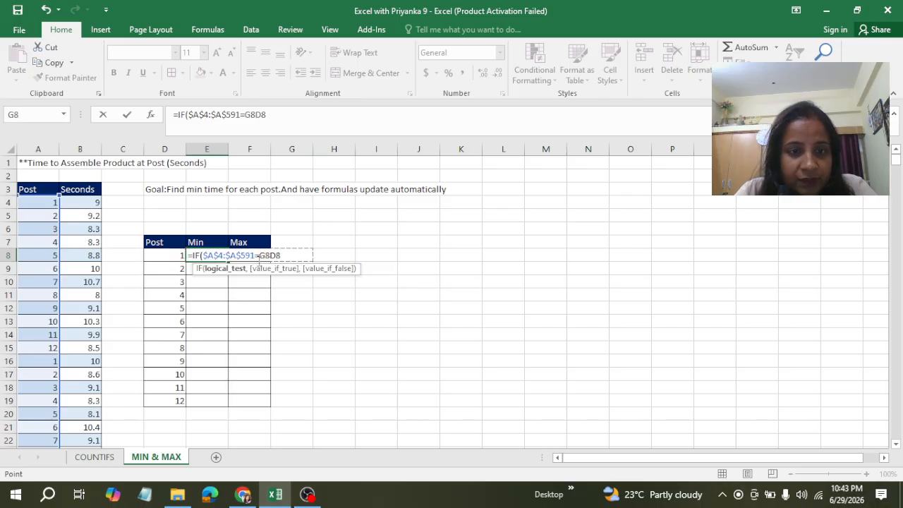
{"action": "key", "text": "BackSpace"}
{"action": "key", "text": "BackSpace"}
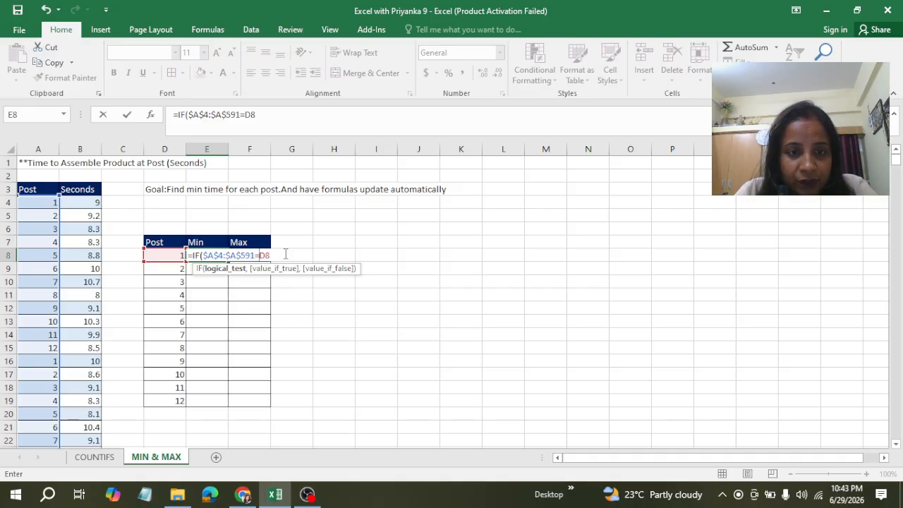
{"action": "left_click", "coordinate": [260, 256]}
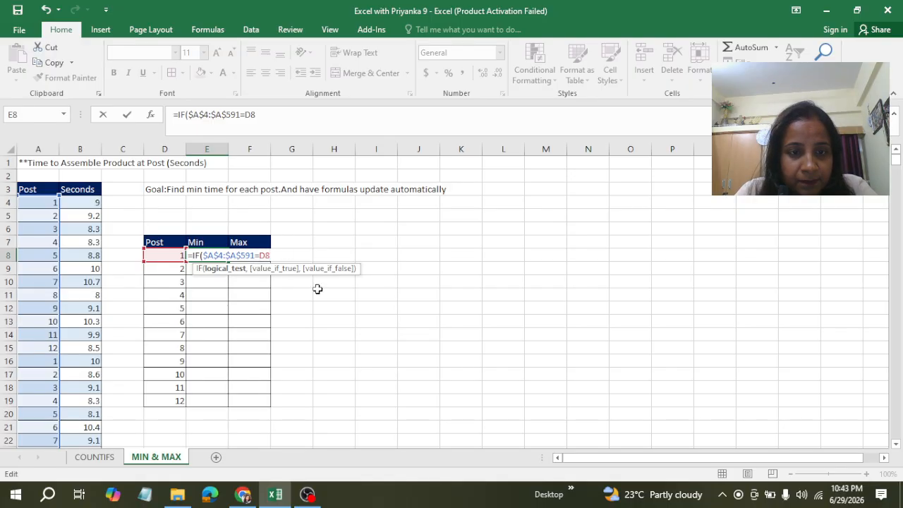
Step: Add the Seconds range $B$4:$B$591 as the value if true and close the IF function
{"action": "type", "text": ","}
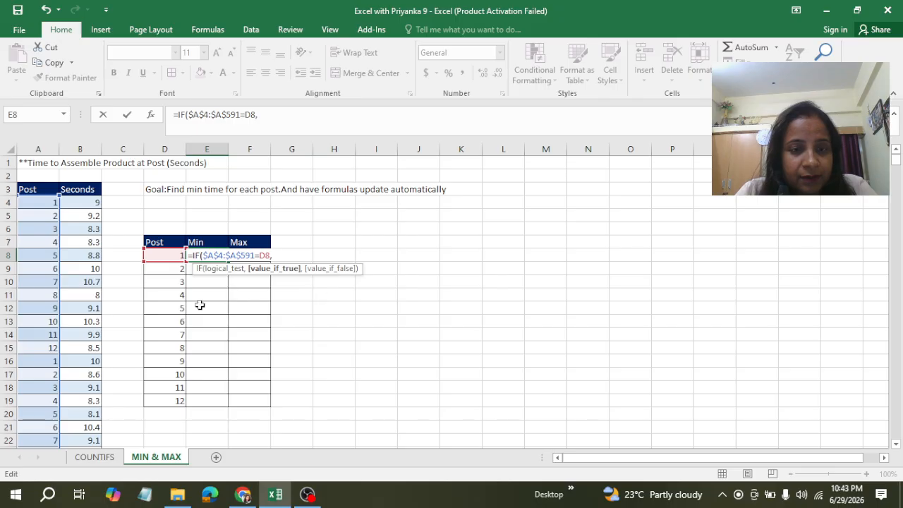
{"action": "left_click", "coordinate": [88, 203]}
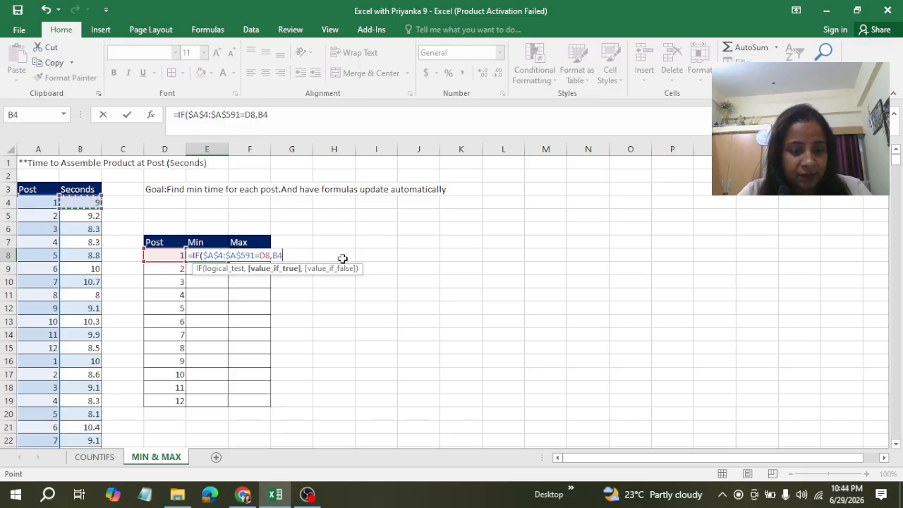
{"action": "key", "text": "ctrl+shift+Down"}
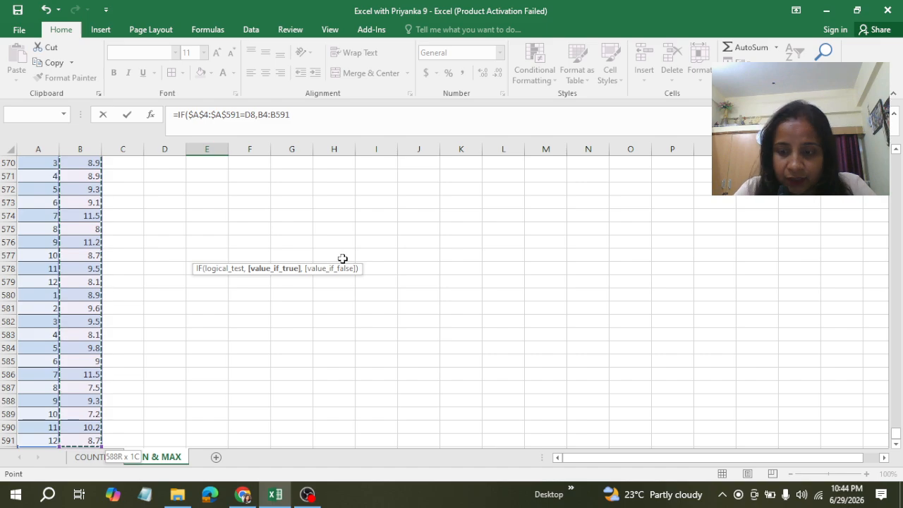
{"action": "key", "text": "ctrl+BackSpace"}
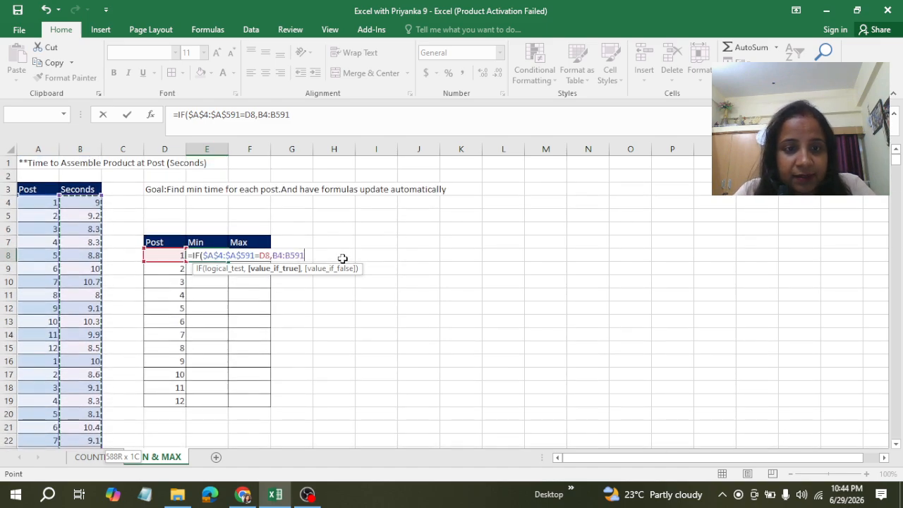
{"action": "key", "text": "F4"}
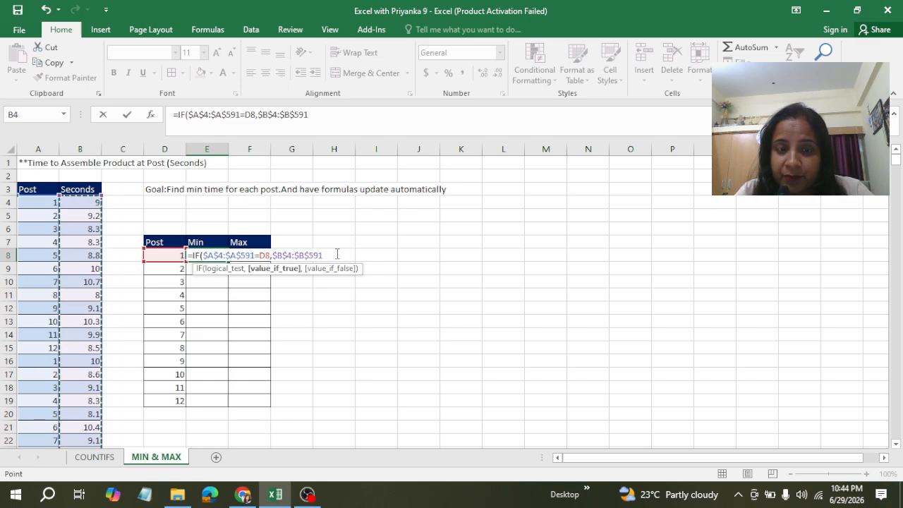
{"action": "type", "text": ")"}
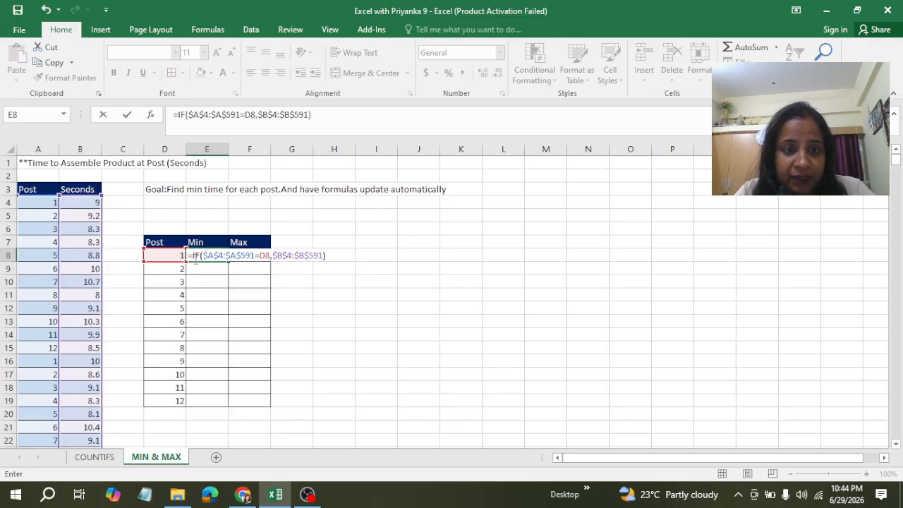
Step: Wrap the IF function in MIN and enter E8 as the array formula =MIN(IF($A$4:$A$591=D8,$B$4:$B$591))
{"action": "left_click", "coordinate": [192, 256]}
{"action": "type", "text": "M"}
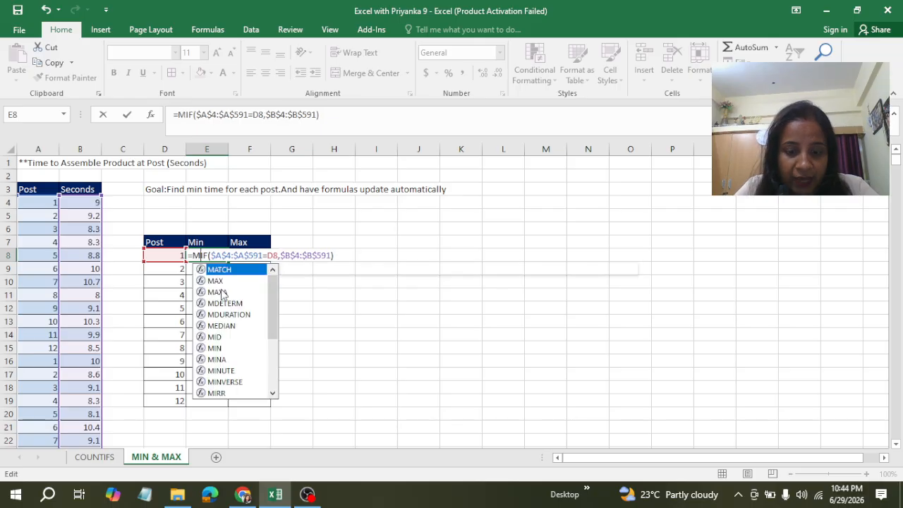
{"action": "type", "text": "in"}
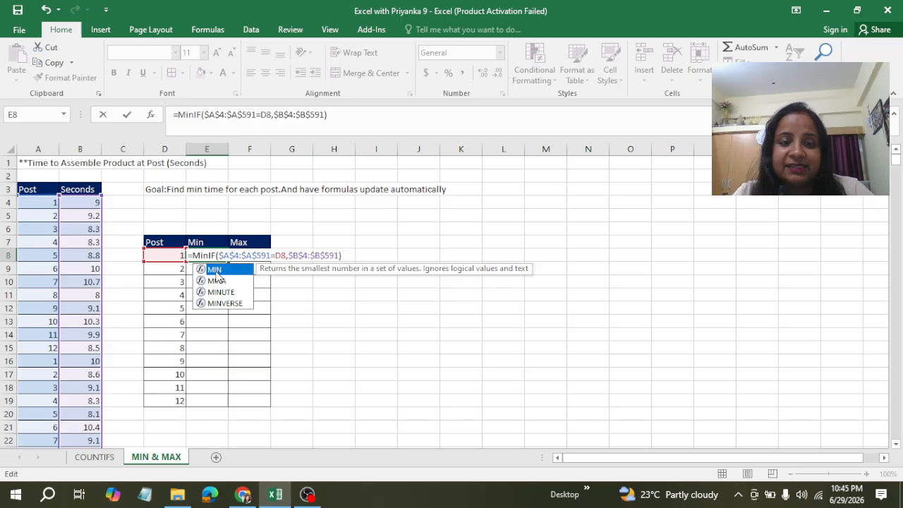
{"action": "double_click", "coordinate": [215, 271]}
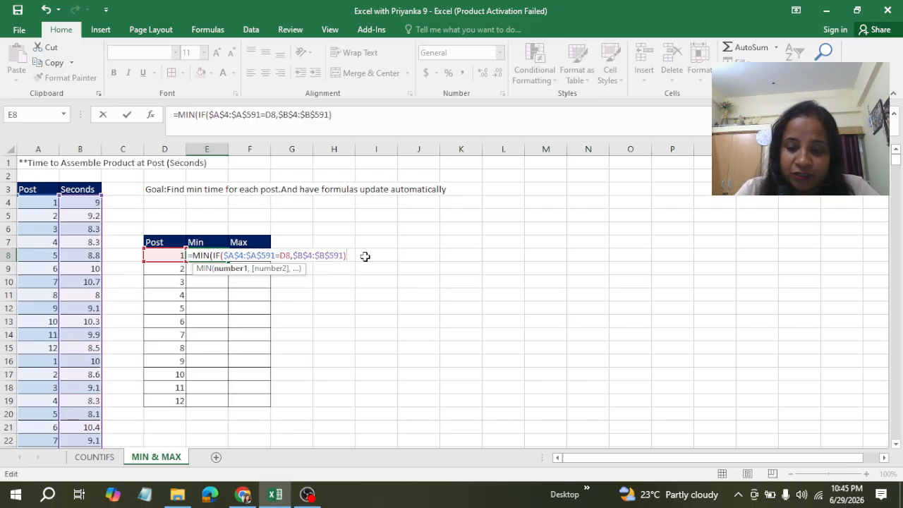
{"action": "type", "text": ")"}
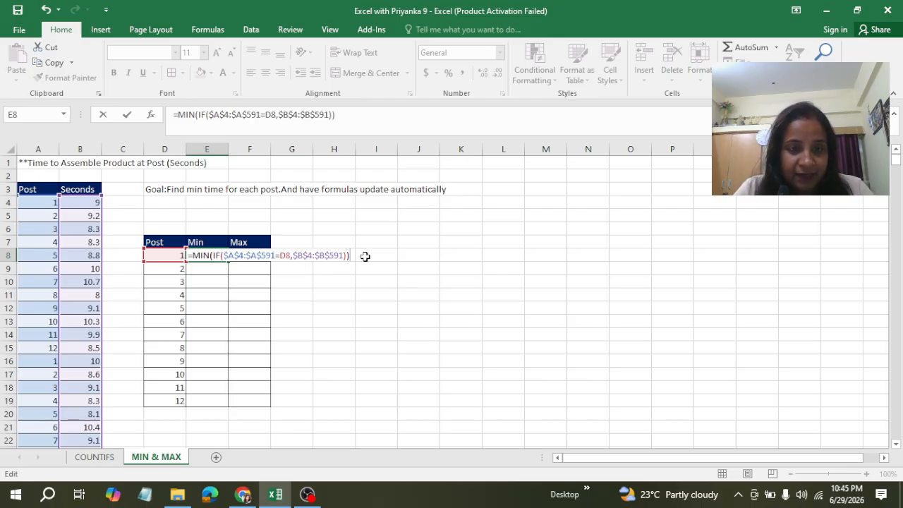
{"action": "key", "text": "ctrl+shift+Return"}
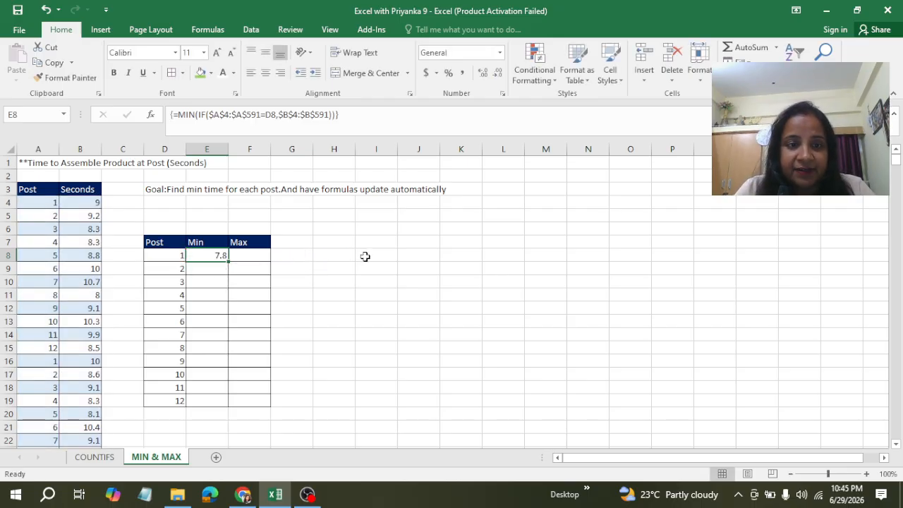
Step: Review the ranges referenced in E8's MIN formula for post 1 and re-enter it as an array formula
{"action": "left_click", "coordinate": [167, 260]}
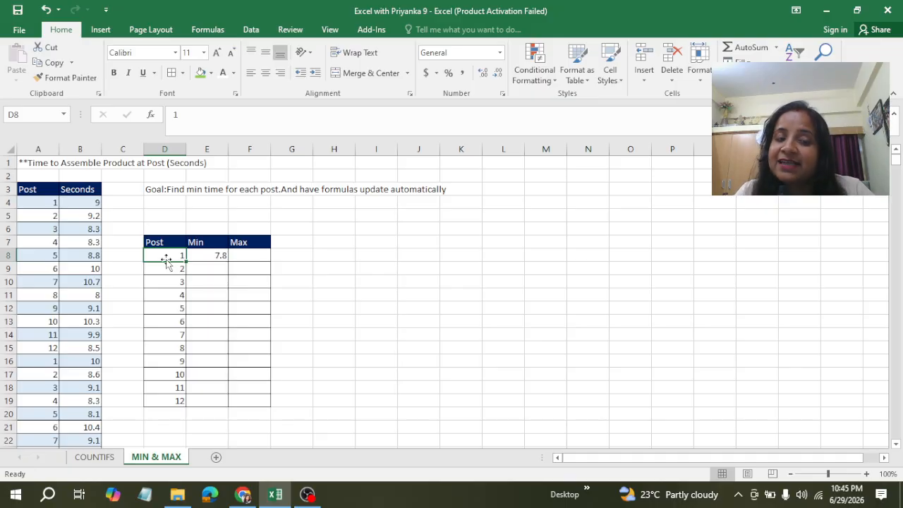
{"action": "left_click", "coordinate": [204, 255]}
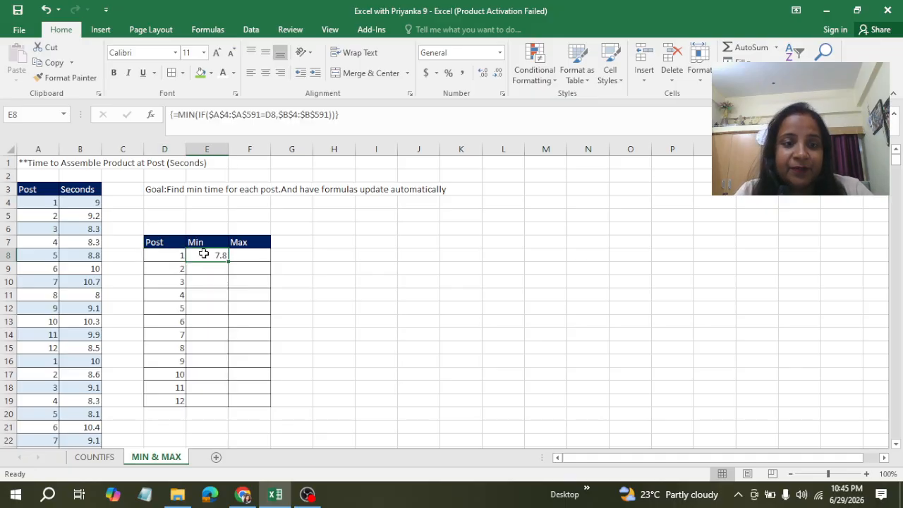
{"action": "key", "text": "F2"}
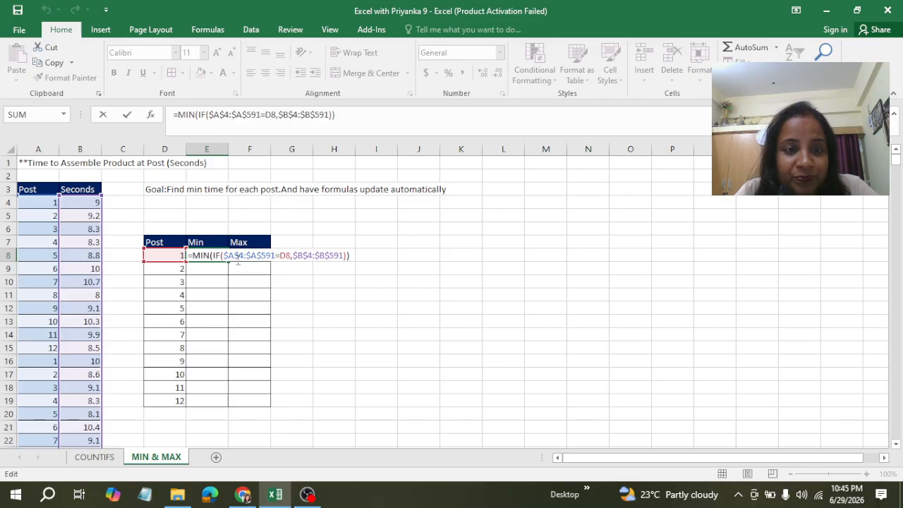
{"action": "key", "text": "ctrl+shift+Return"}
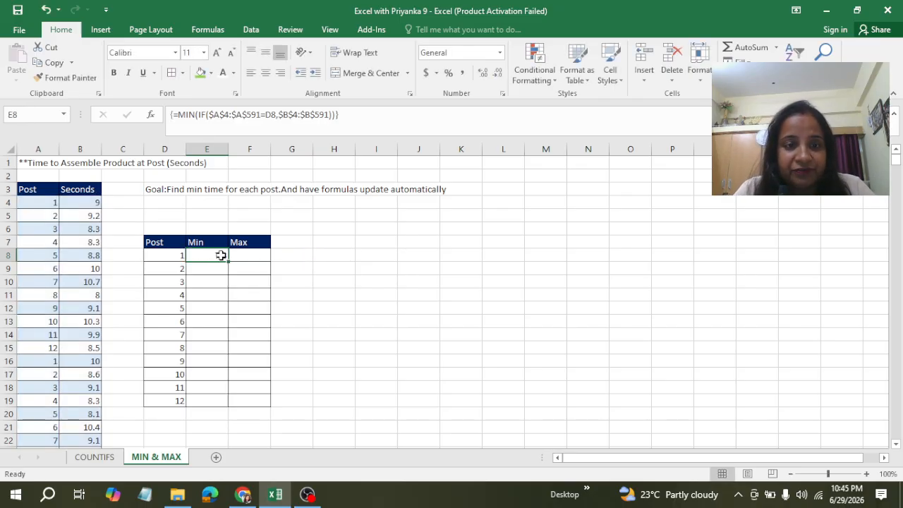
Step: Fill the MIN array formula from E8 down through E19 for all twelve posts
{"action": "left_click_drag", "start_coordinate": [229, 260], "coordinate": [227, 408]}
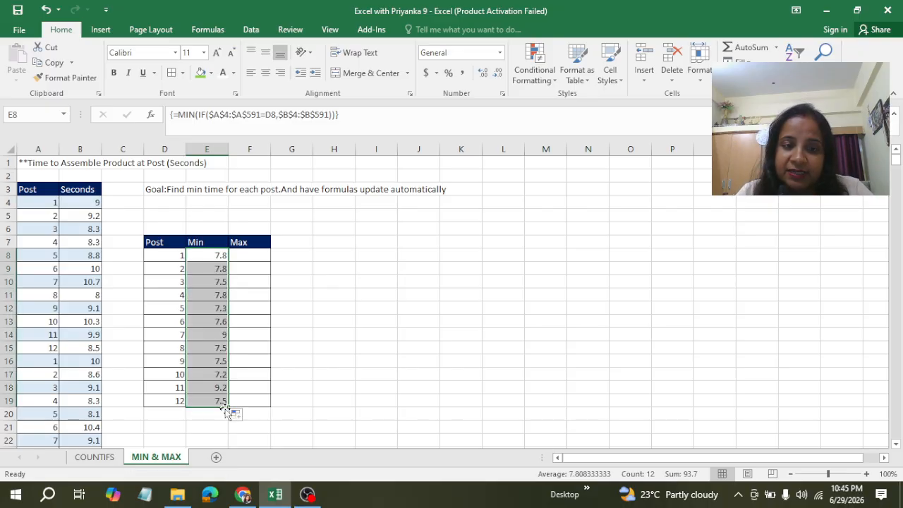
Step: Start an IF formula in F8 with the logical test $A$4:$A$591=D8, comparing the Post range with post 1
{"action": "left_click", "coordinate": [241, 256]}
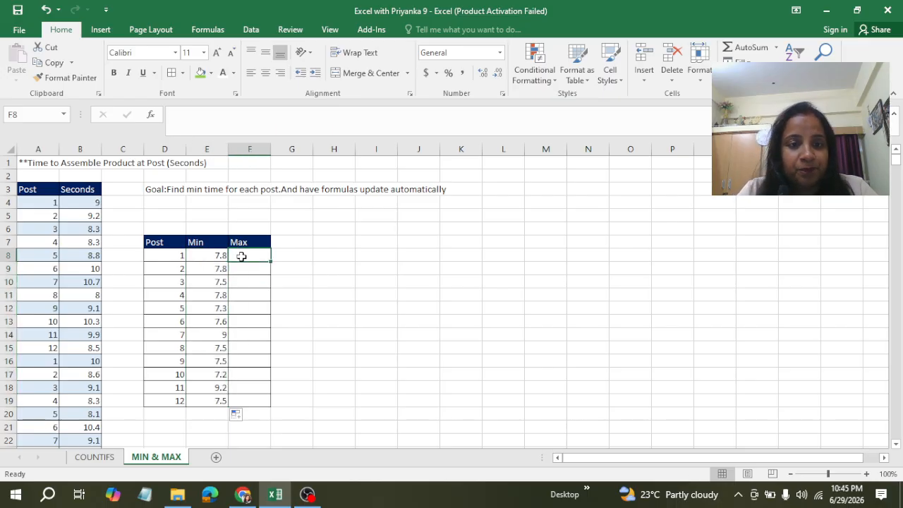
{"action": "type", "text": "=if"}
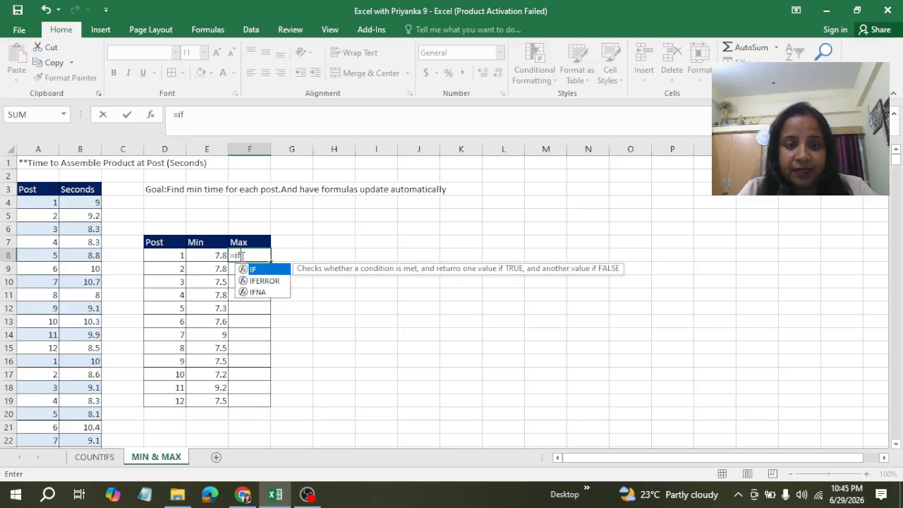
{"action": "key", "text": "Tab"}
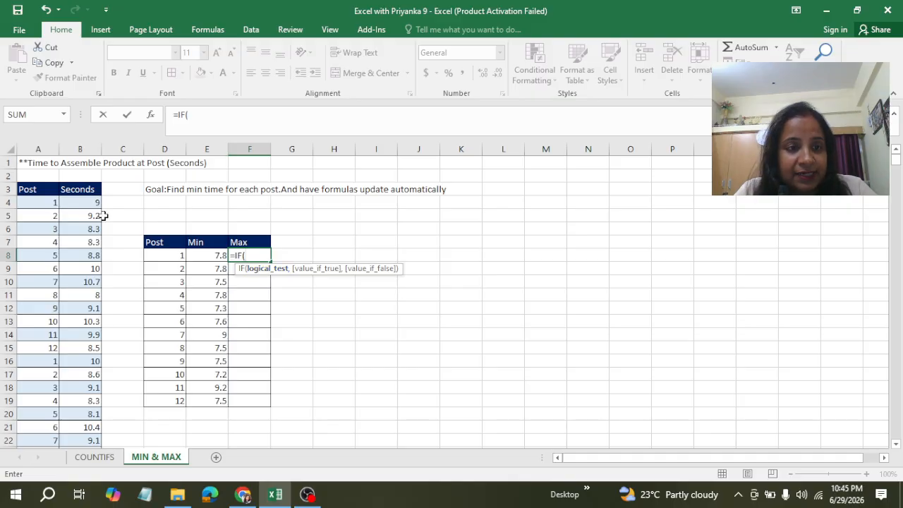
{"action": "left_click", "coordinate": [34, 203]}
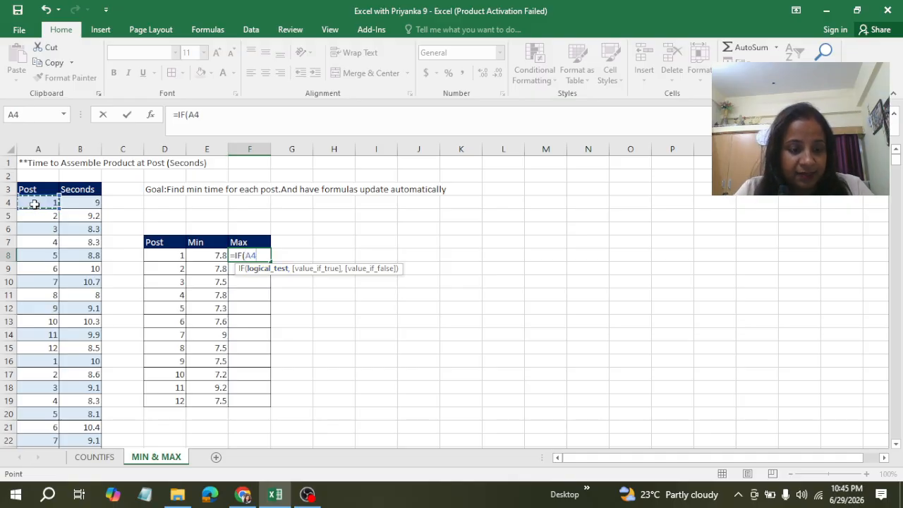
{"action": "key", "text": "ctrl+shift+Down"}
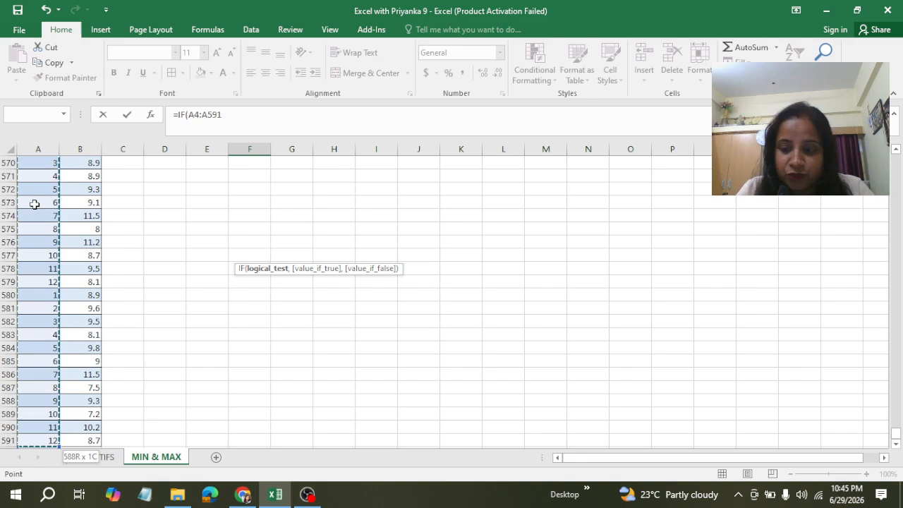
{"action": "key", "text": "ctrl+BackSpace"}
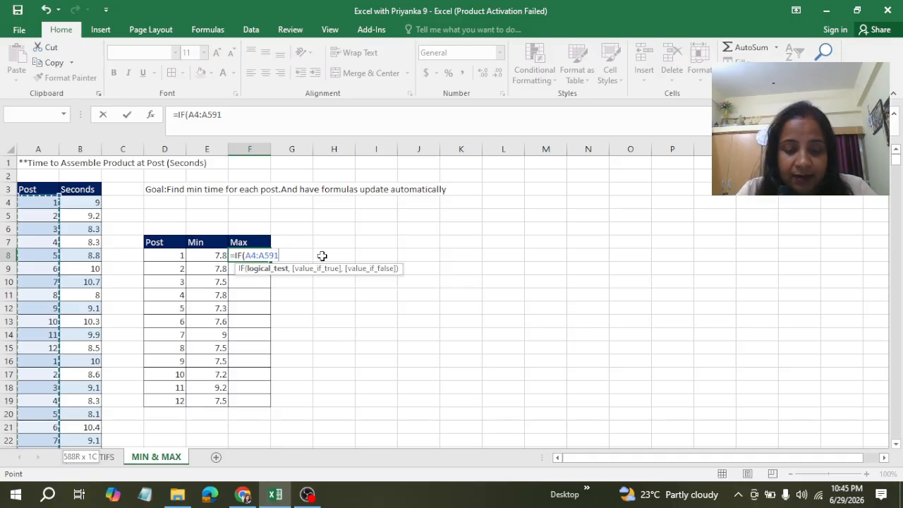
{"action": "key", "text": "F4"}
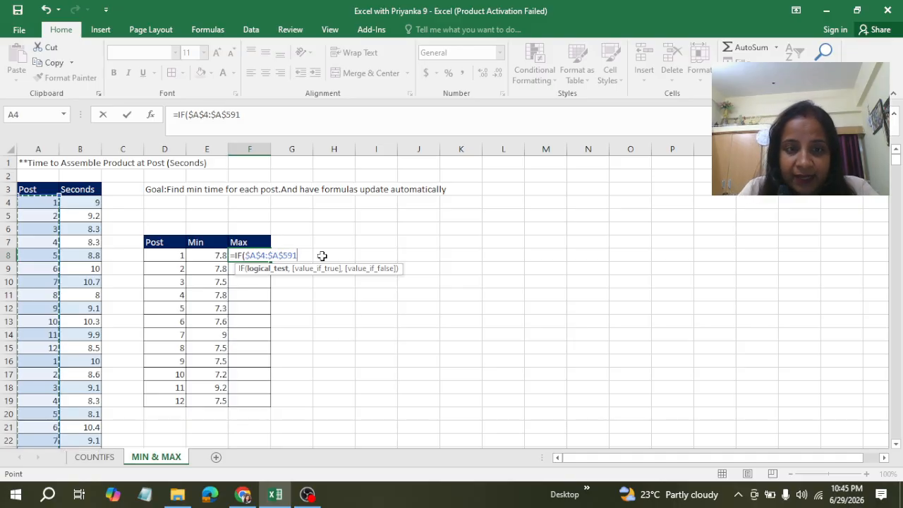
{"action": "type", "text": "="}
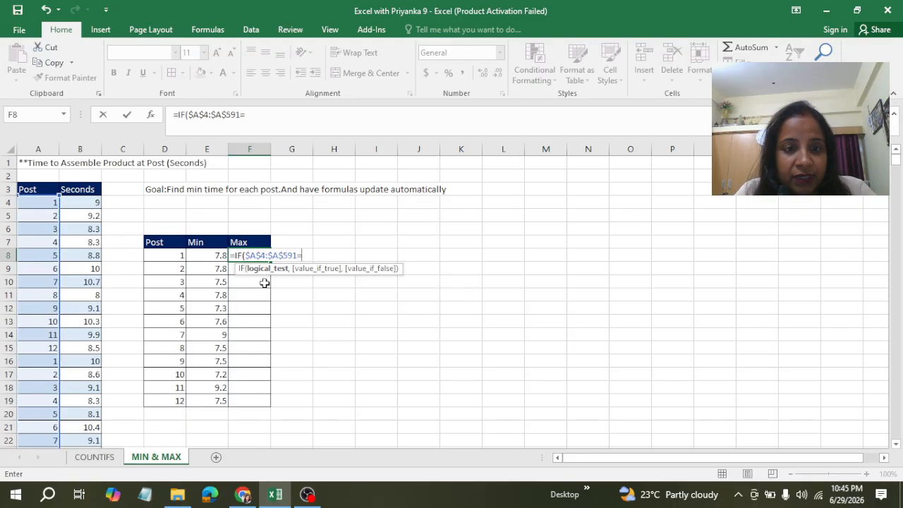
{"action": "left_click", "coordinate": [177, 255]}
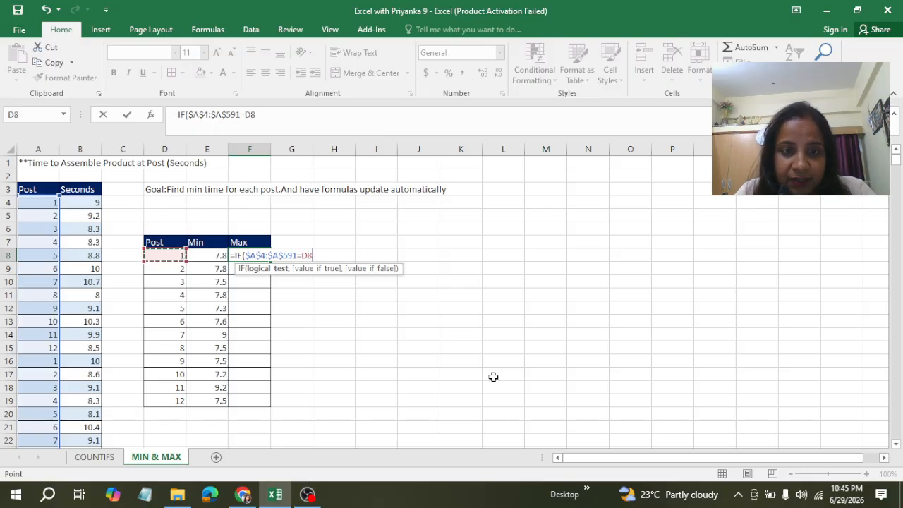
Step: Add the absolute Seconds range $B$4:$B$591 as F8's value if true and close the IF function
{"action": "type", "text": ","}
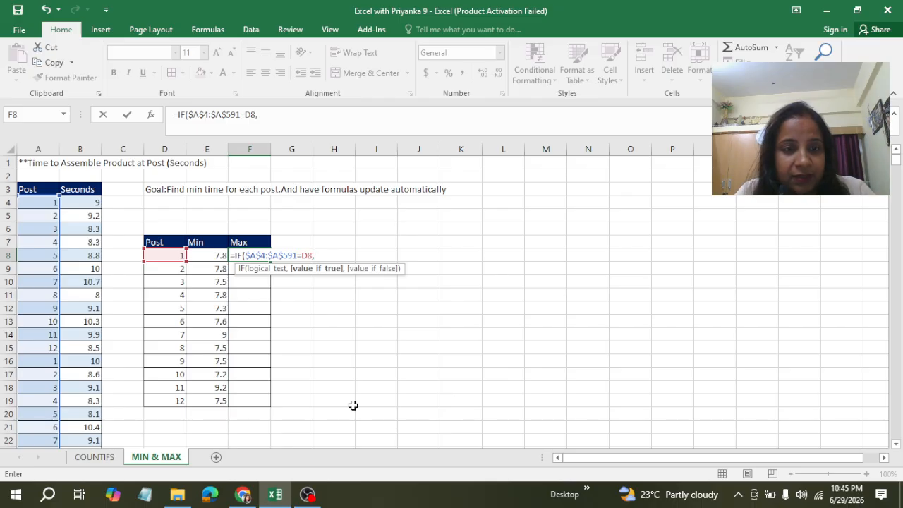
{"action": "left_click", "coordinate": [90, 205]}
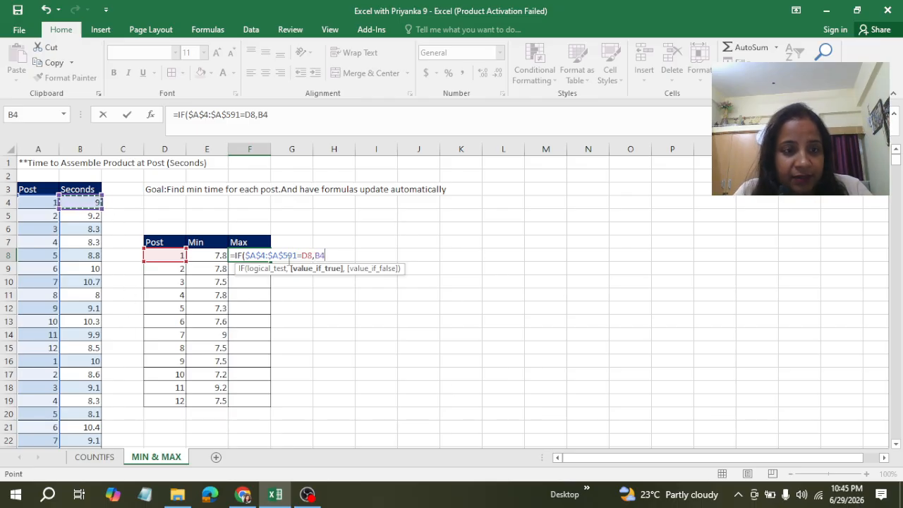
{"action": "key", "text": "ctrl+shift+Down"}
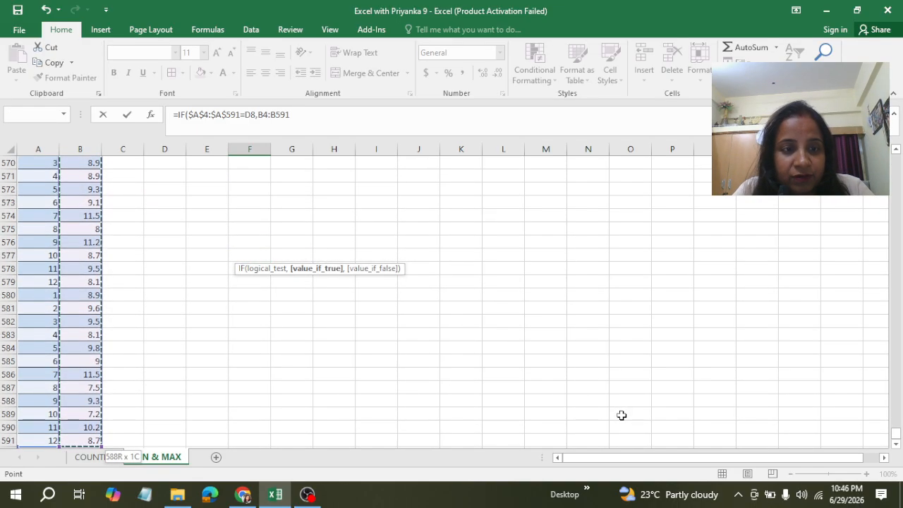
{"action": "key", "text": "ctrl+BackSpace"}
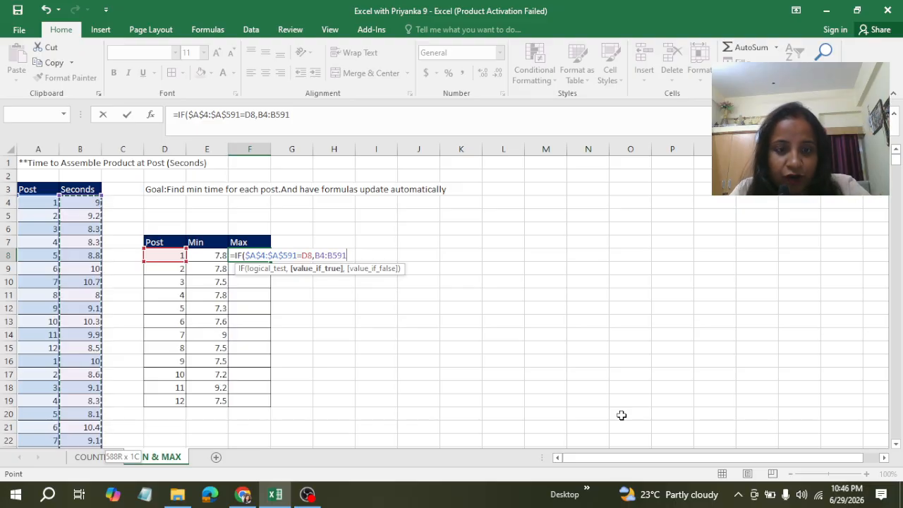
{"action": "key", "text": "F4"}
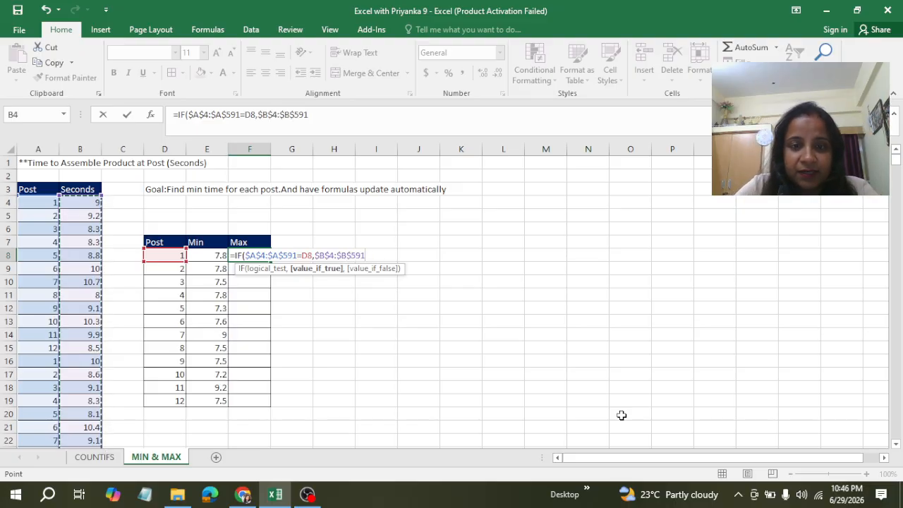
{"action": "type", "text": ")"}
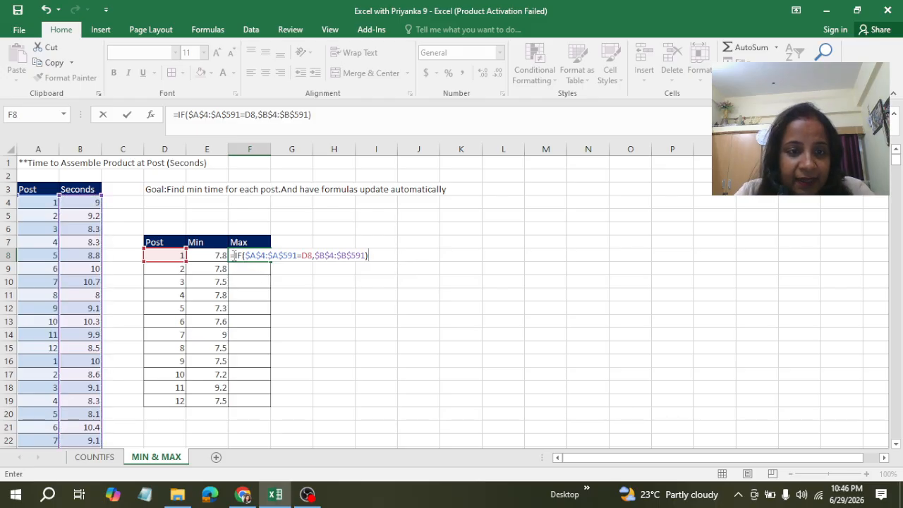
Step: Wrap F8's IF function in MAX and enter it as the array formula =MAX(IF($A$4:$A$591=D8,$B$4:$B$591))
{"action": "left_click", "coordinate": [234, 256]}
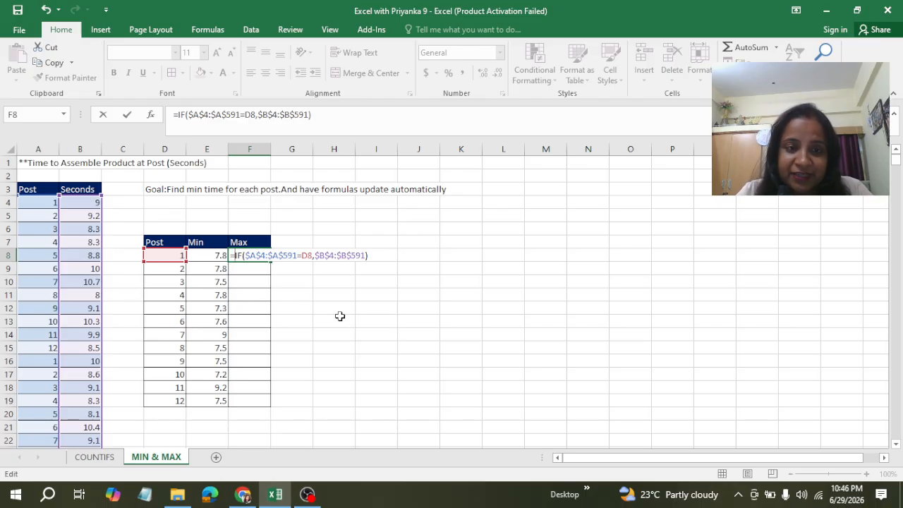
{"action": "type", "text": "max"}
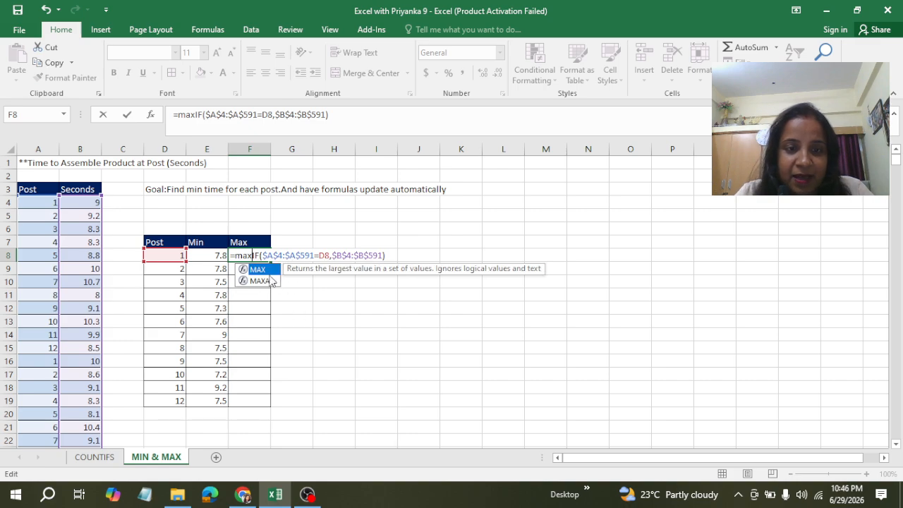
{"action": "key", "text": "Tab"}
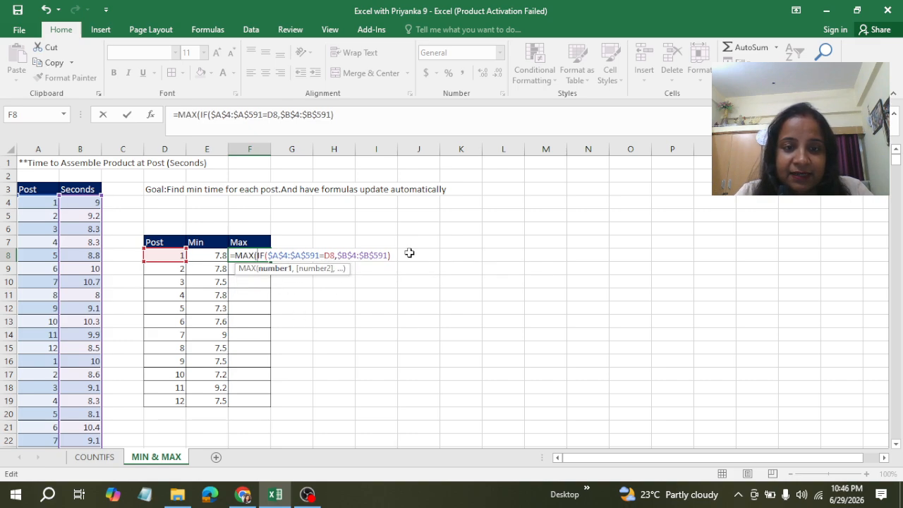
{"action": "left_click", "coordinate": [392, 255]}
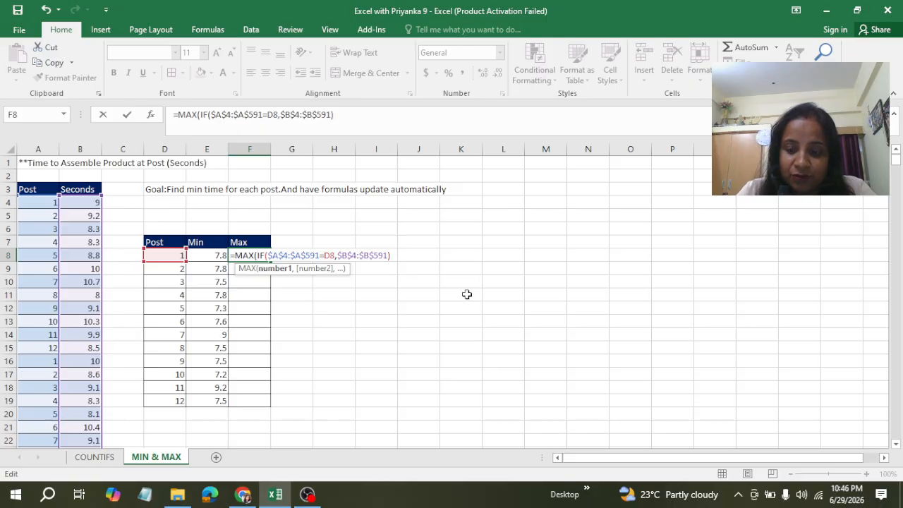
{"action": "type", "text": ")"}
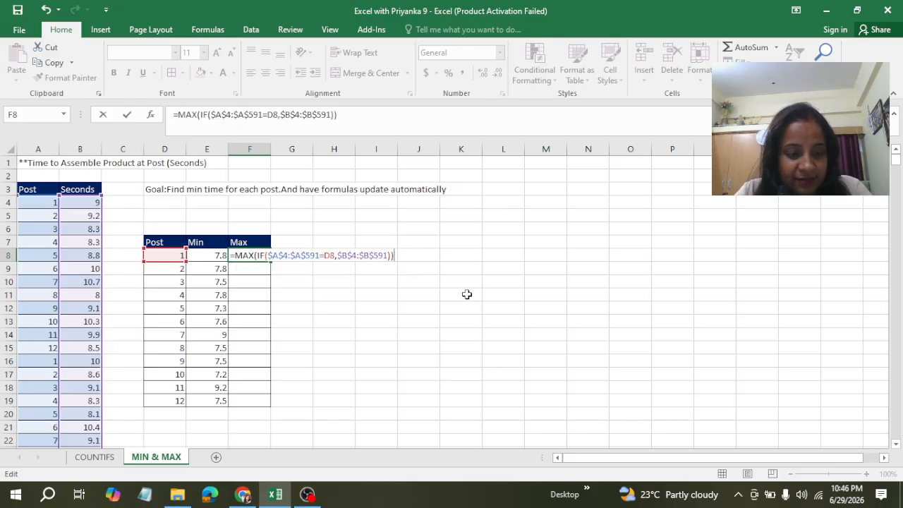
{"action": "key", "text": "ctrl+shift+Return"}
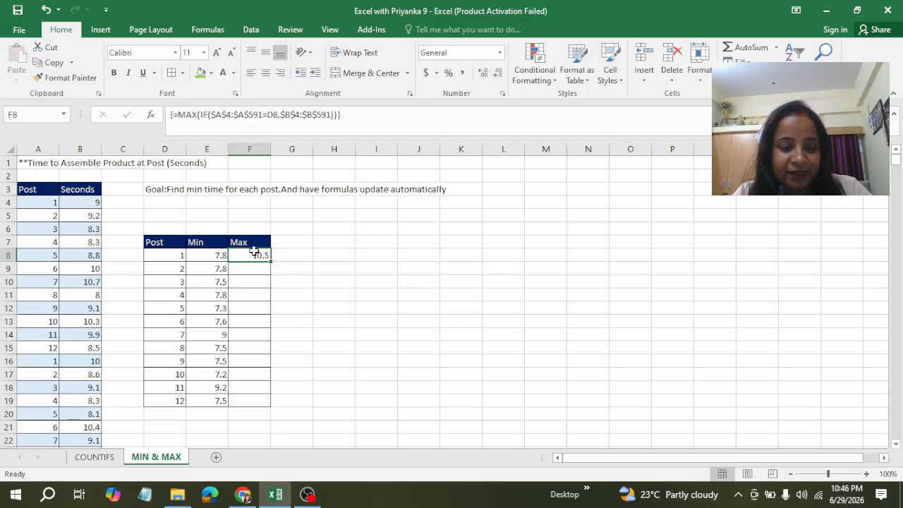
Step: Re-enter F8's MAX formula as an array formula and fill it down through F19
{"action": "double_click", "coordinate": [254, 251]}
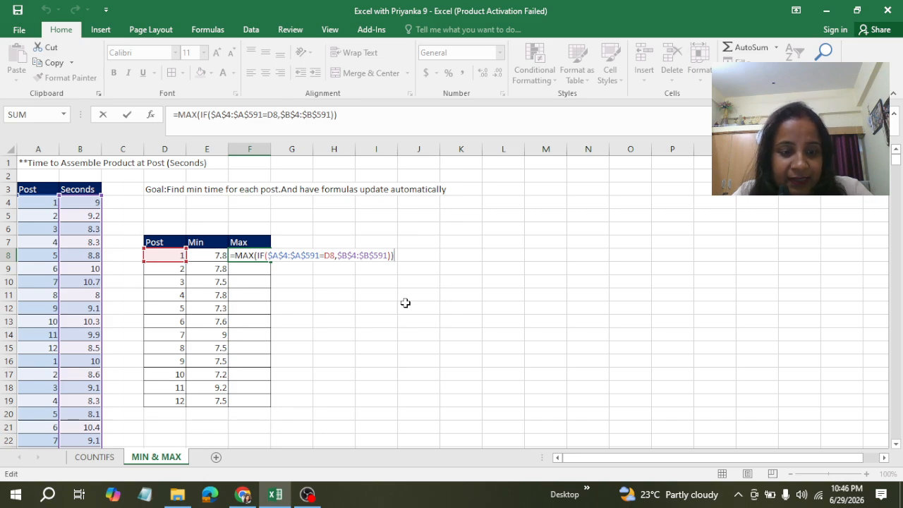
{"action": "key", "text": "ctrl+shift+Return"}
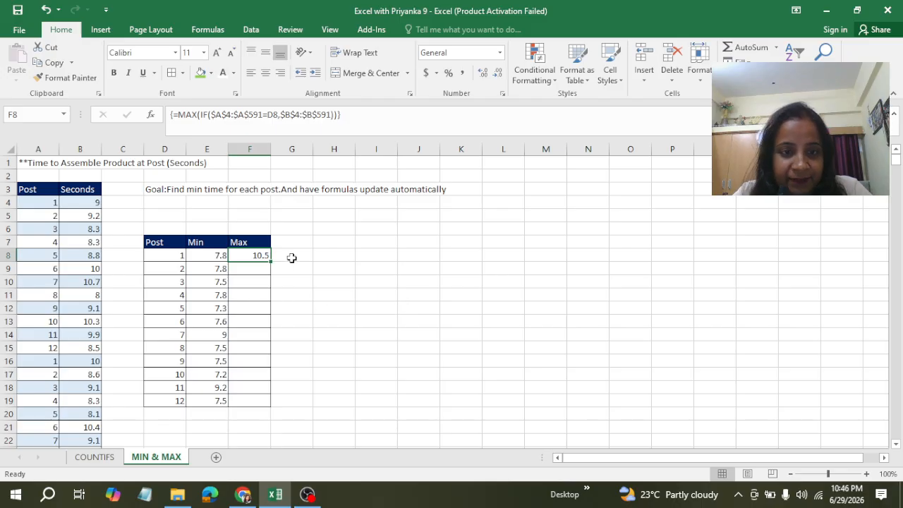
{"action": "left_click_drag", "start_coordinate": [270, 261], "coordinate": [277, 402]}
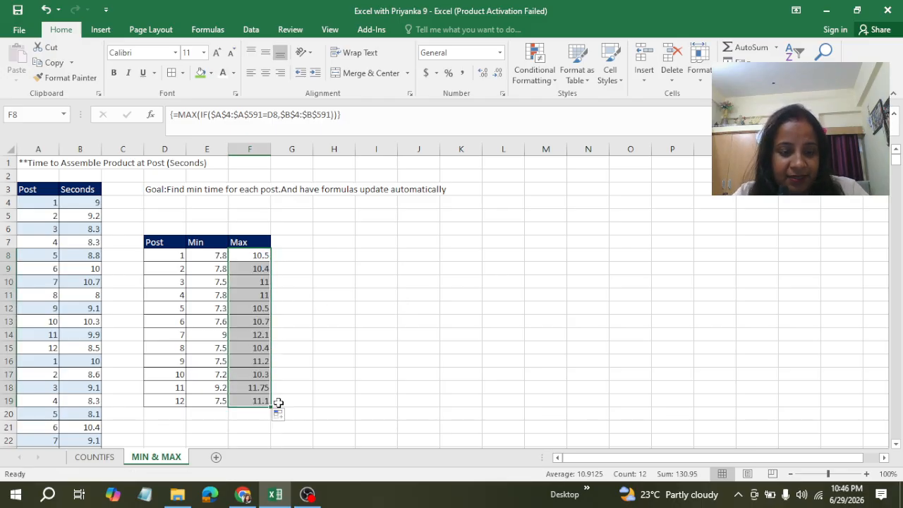
{"action": "left_click", "coordinate": [335, 378]}
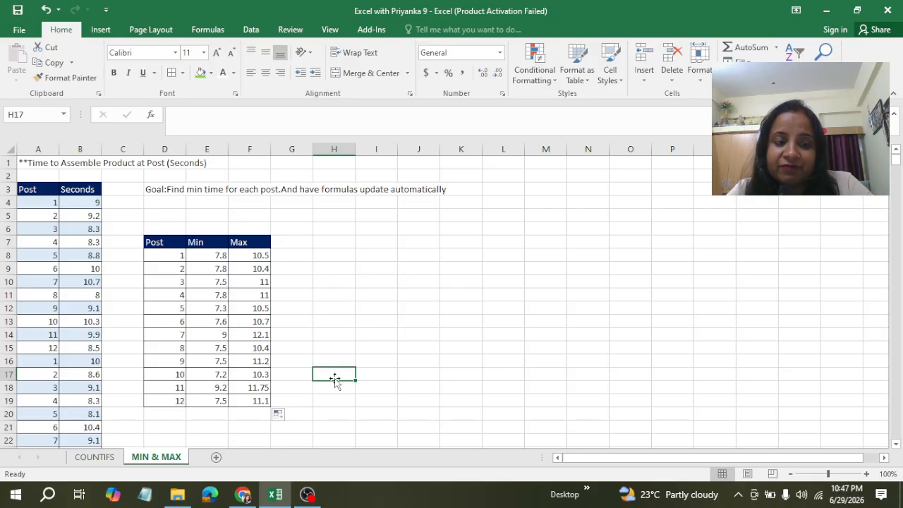
Step: Shade the Post, Min and Max cells D8:F19 green to match the results table on the COUNTIFS sheet
{"action": "left_click", "coordinate": [94, 462]}
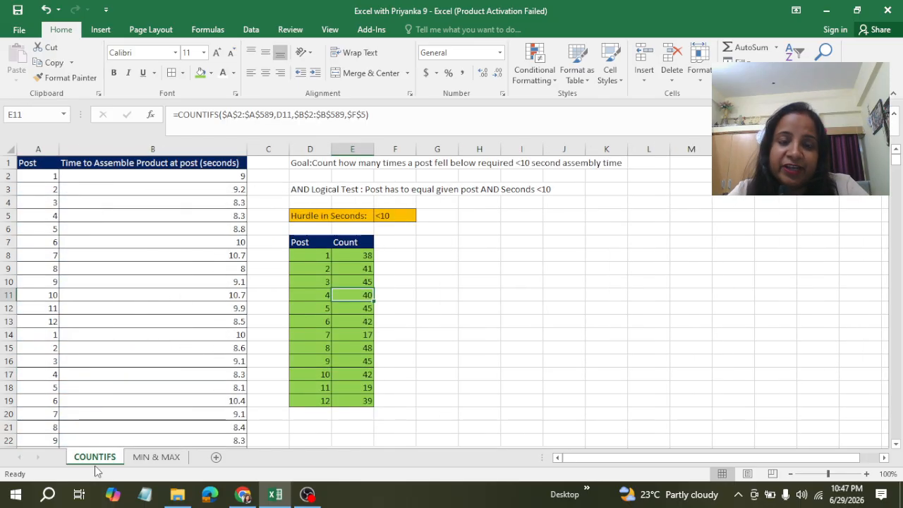
{"action": "left_click", "coordinate": [169, 458]}
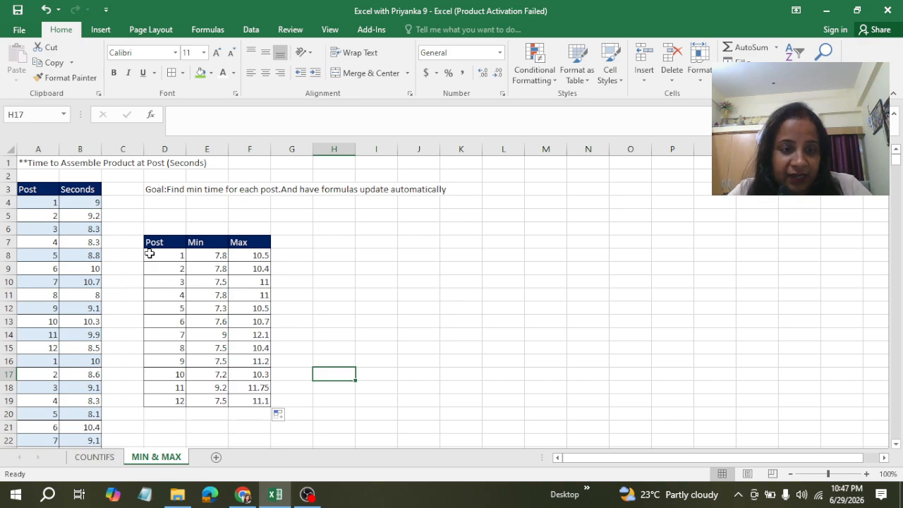
{"action": "left_click_drag", "start_coordinate": [149, 255], "coordinate": [258, 400]}
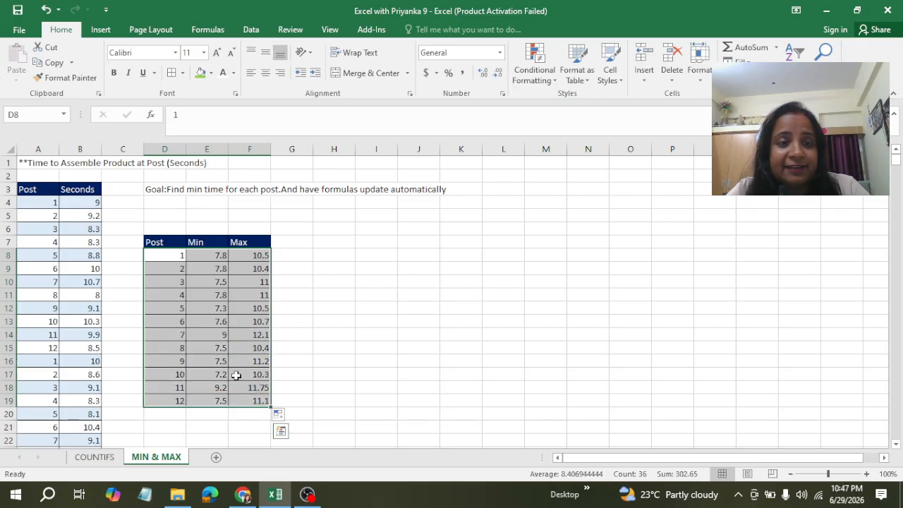
{"action": "left_click", "coordinate": [201, 73]}
{"action": "left_click", "coordinate": [360, 308]}
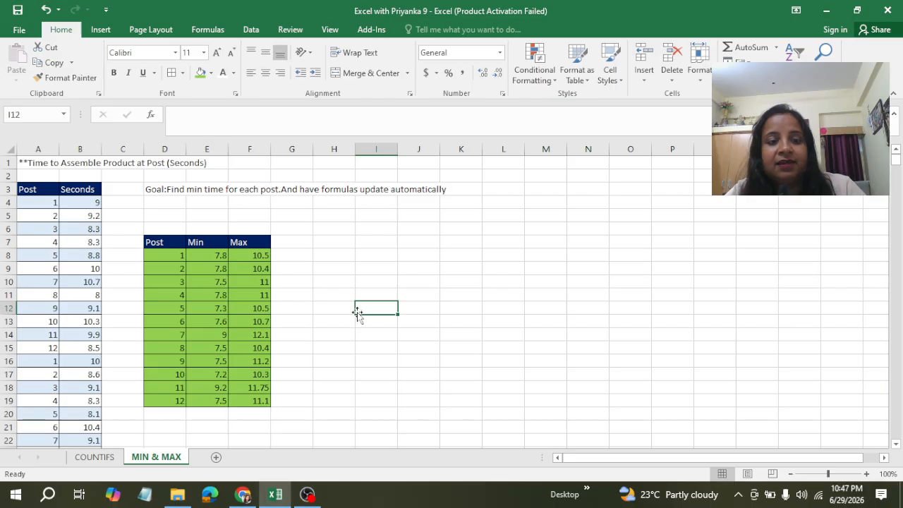